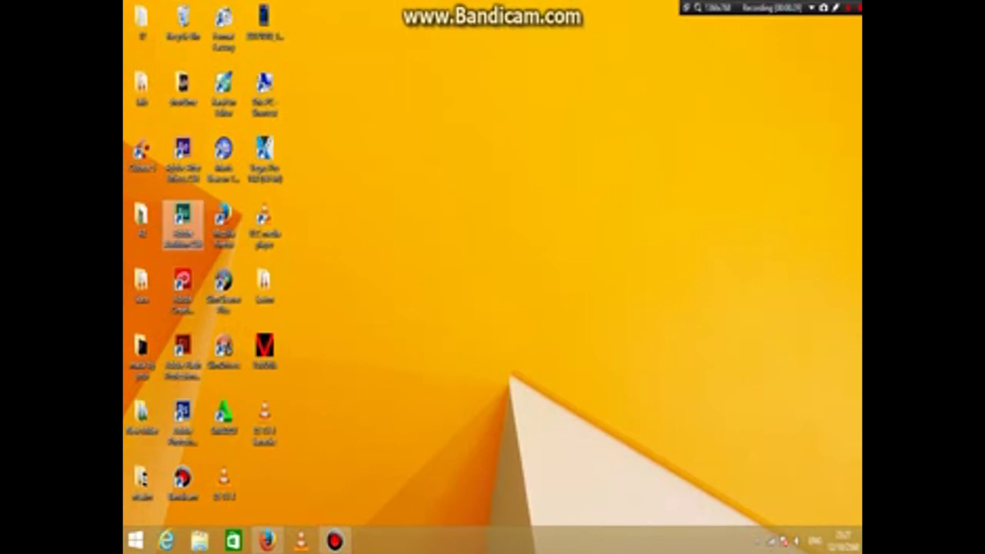
# - Launch Adobe Audition CS6 from the desktop
pyautogui.click(182, 223)
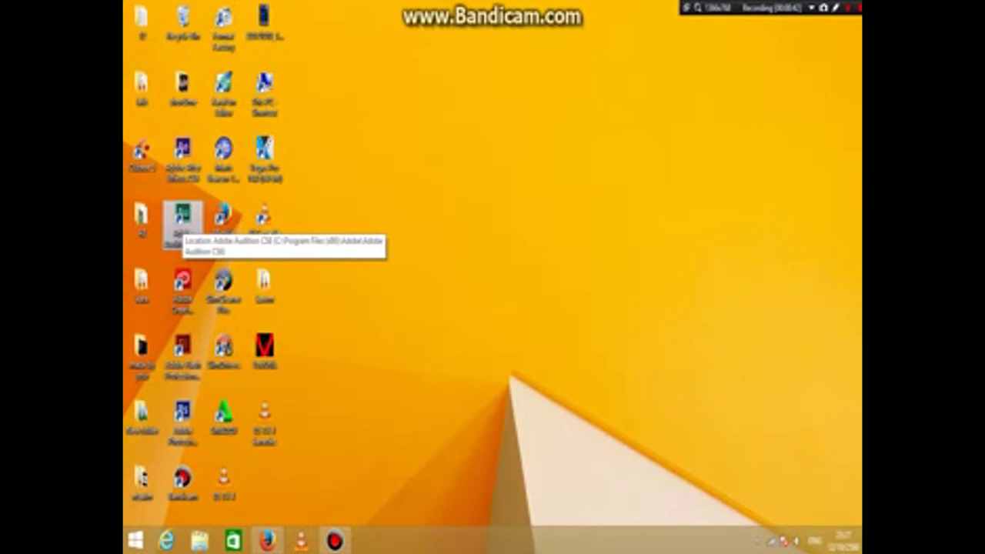
pyautogui.doubleClick(182, 219)
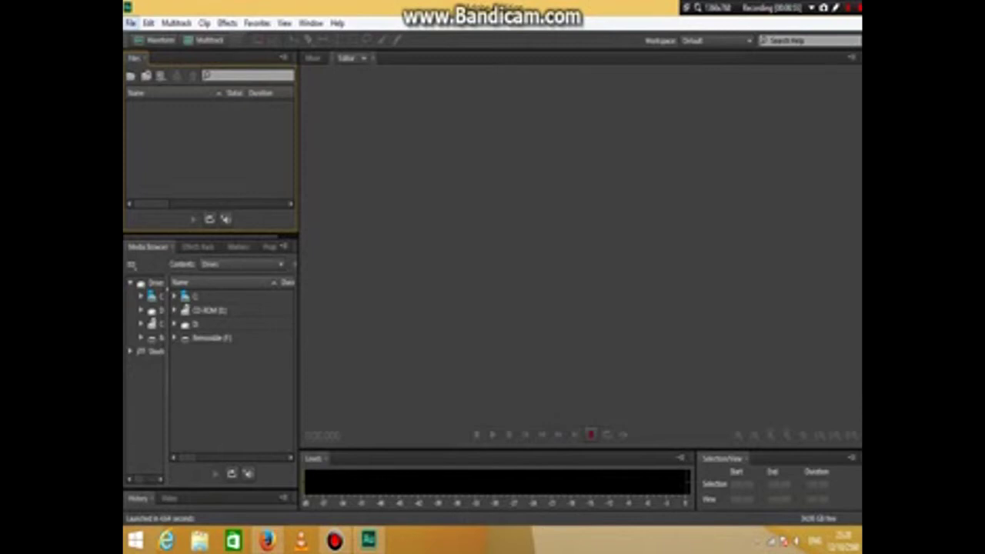
# - Try to open the video file Tiam no ua lab.mp4 from the Downloads folder
pyautogui.click(131, 22)
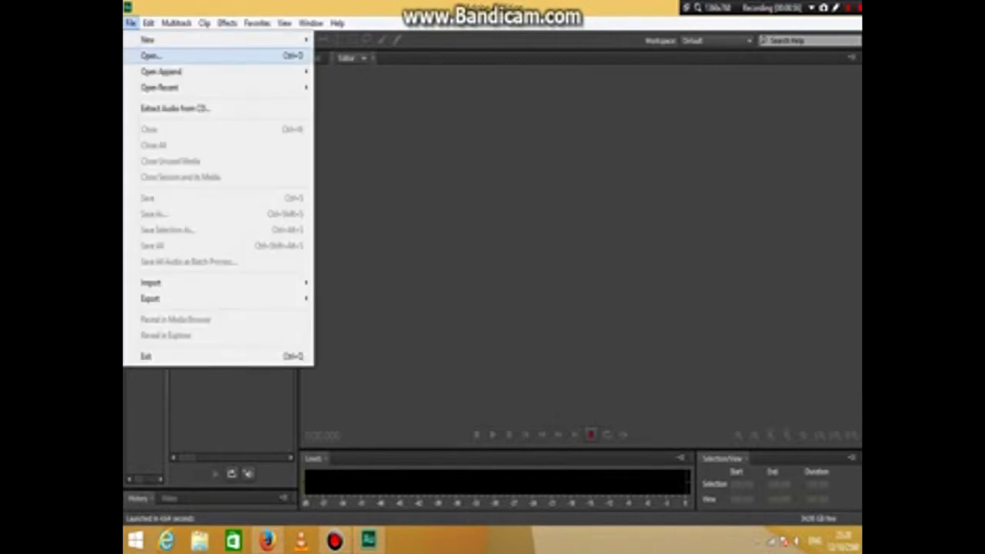
pyautogui.click(146, 54)
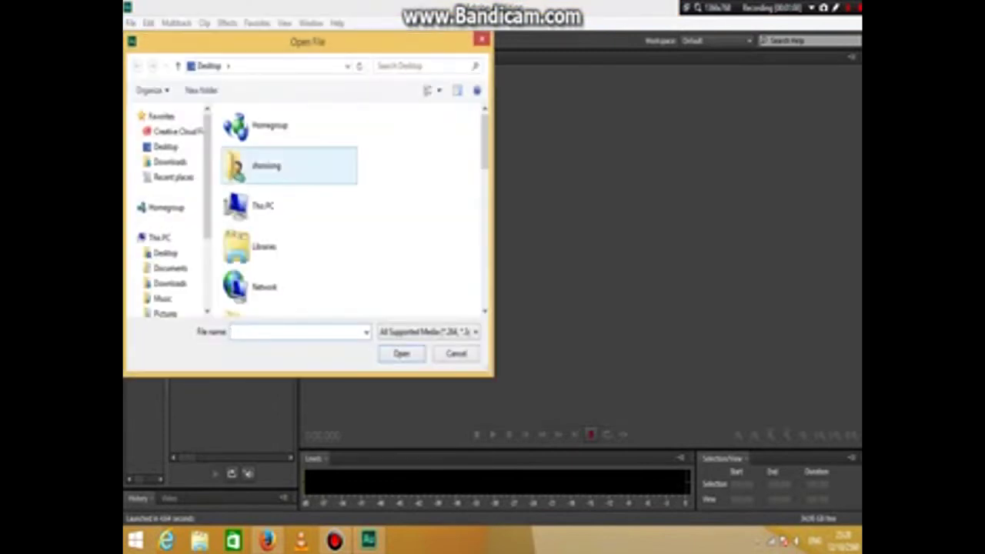
pyautogui.scroll(-2, 166, 200)
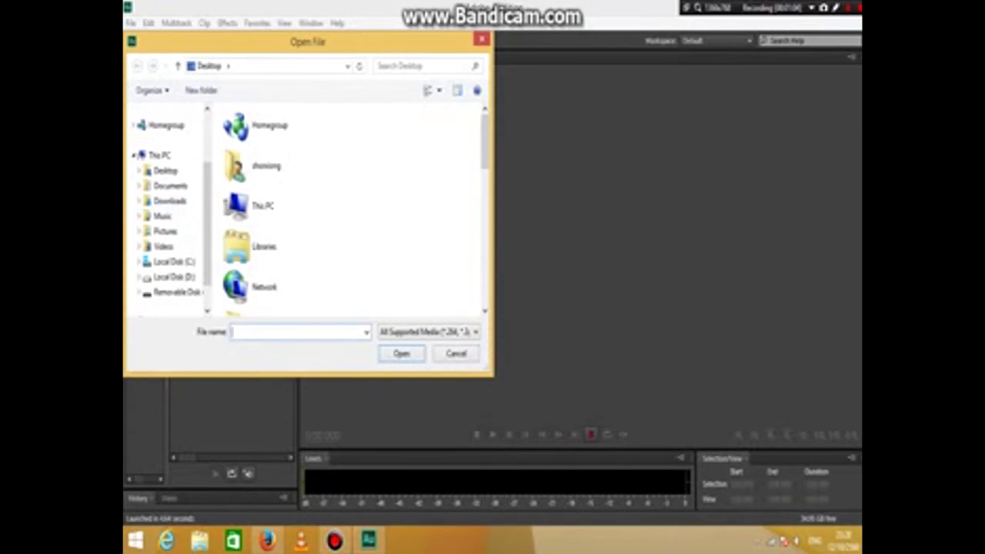
pyautogui.click(169, 201)
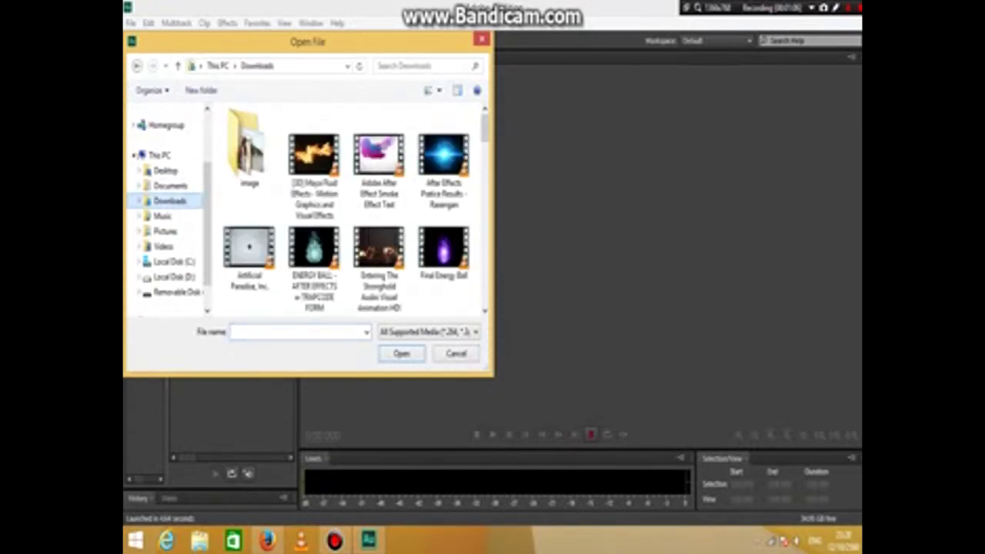
pyautogui.scroll(-3, 377, 129)
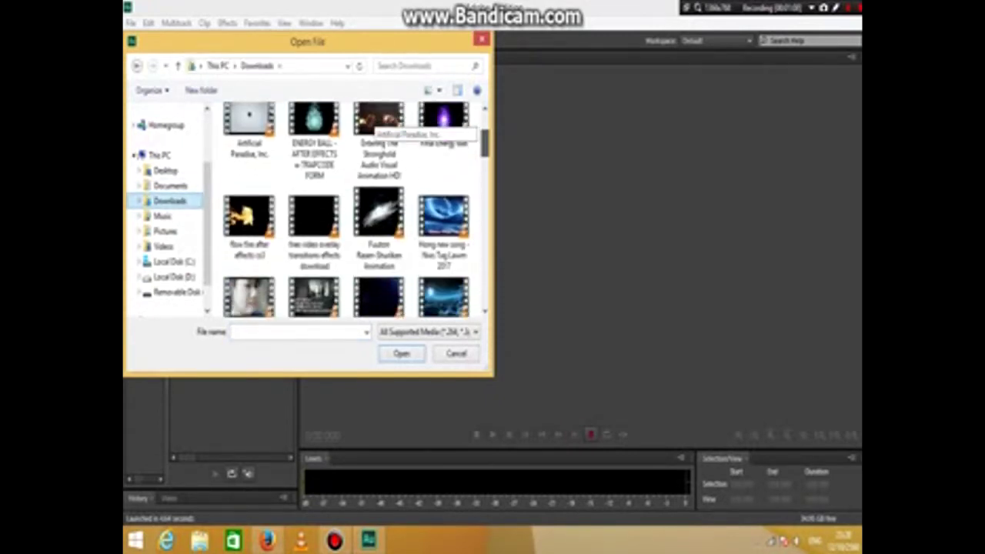
pyautogui.scroll(-3, 377, 129)
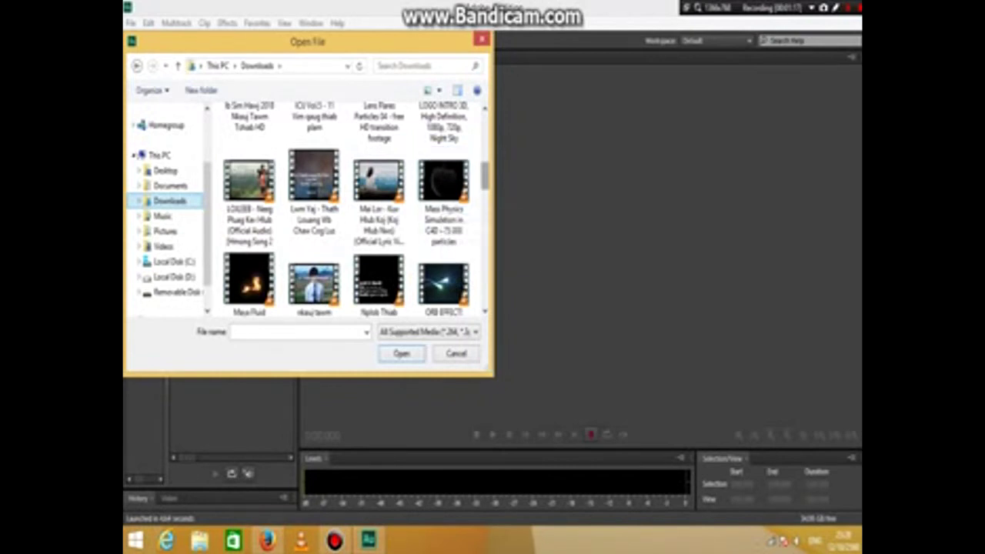
pyautogui.scroll(-5, 374, 171)
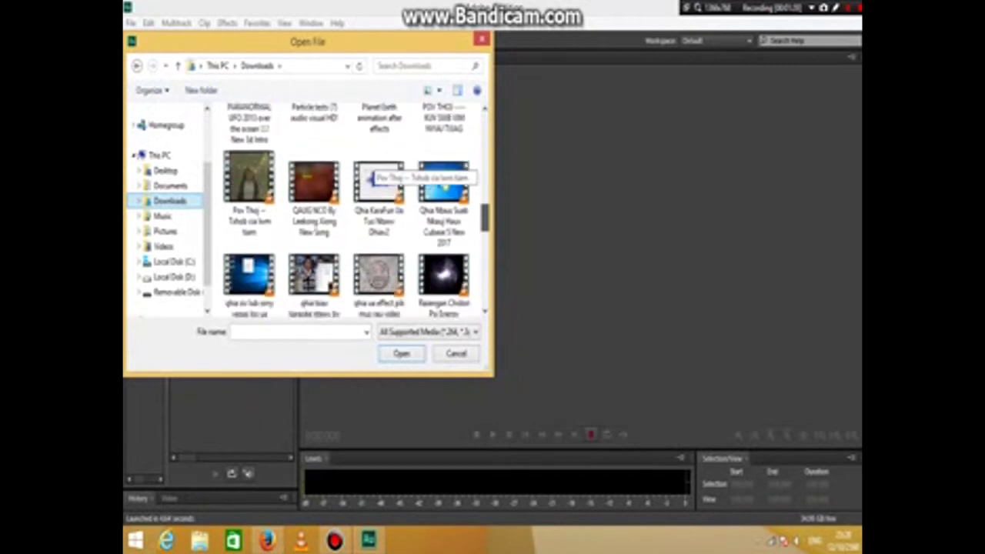
pyautogui.scroll(-3, 374, 171)
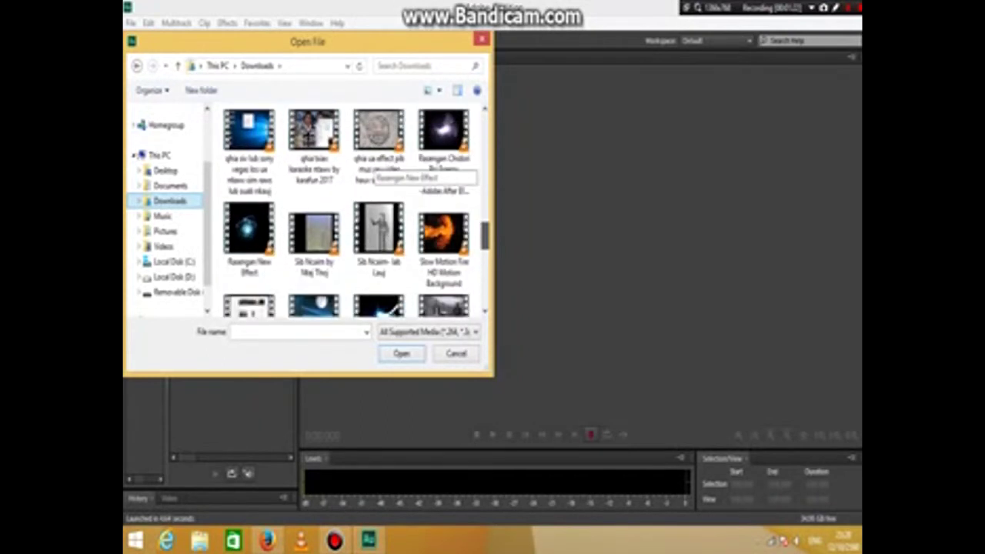
pyautogui.scroll(-5, 374, 171)
pyautogui.scroll(-3, 374, 171)
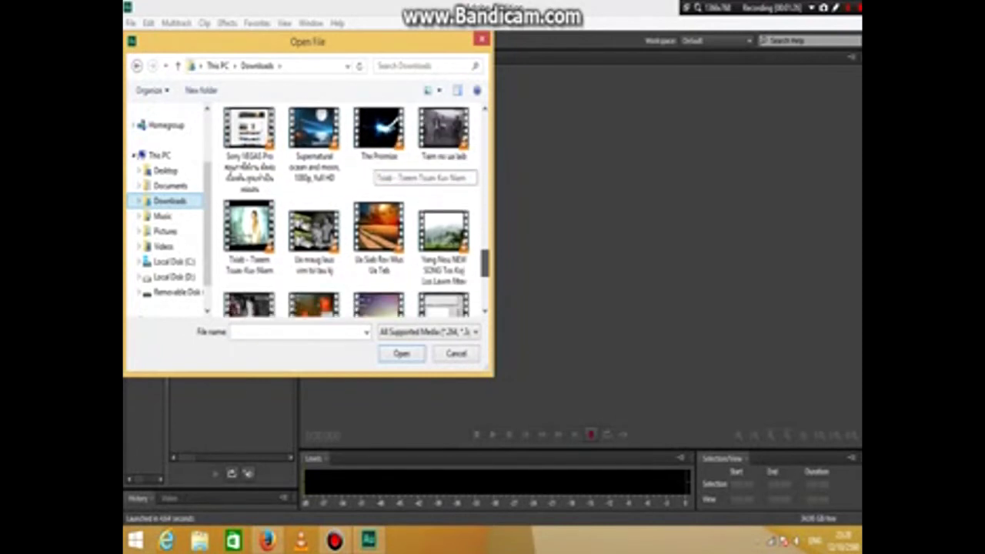
pyautogui.scroll(4, 374, 171)
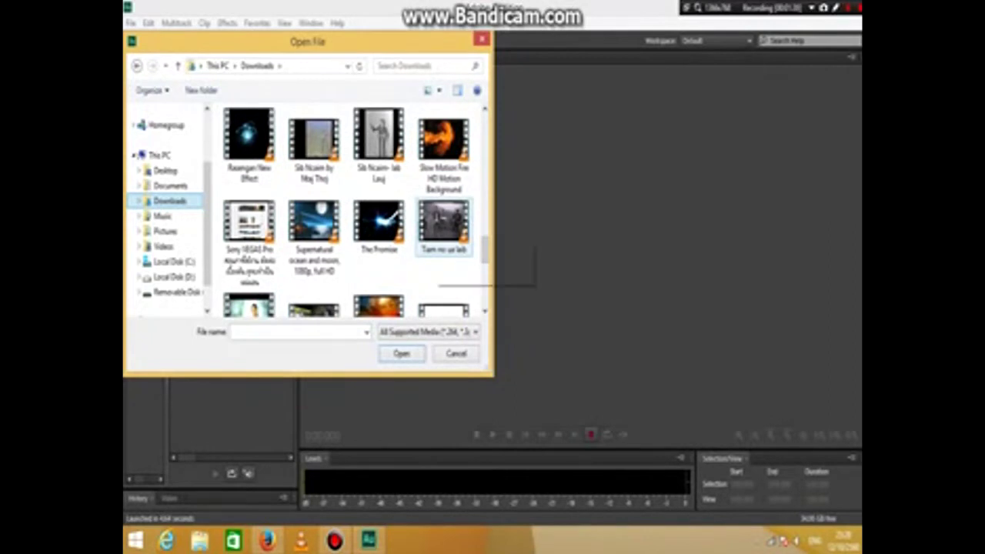
pyautogui.click(444, 228)
pyautogui.doubleClick(443, 227)
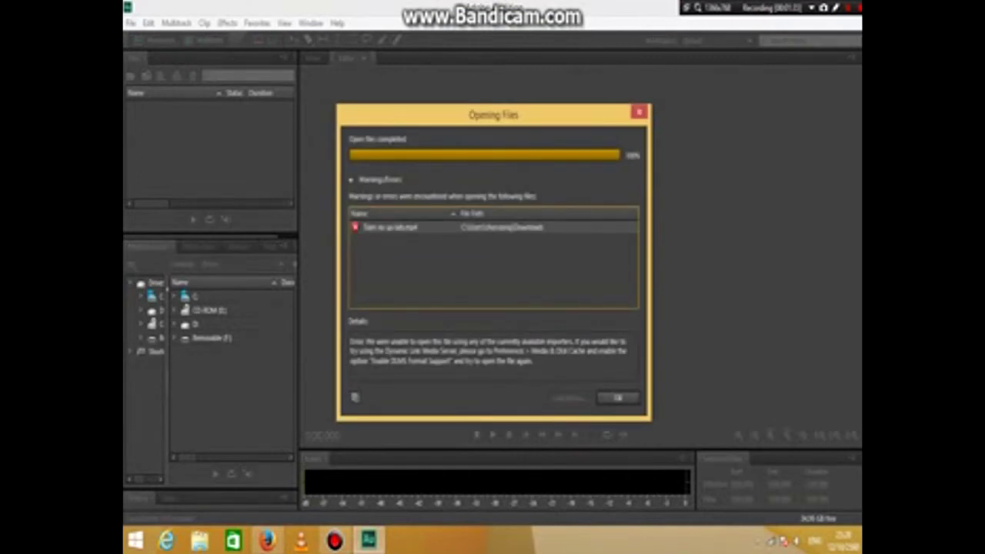
pyautogui.press('Return')
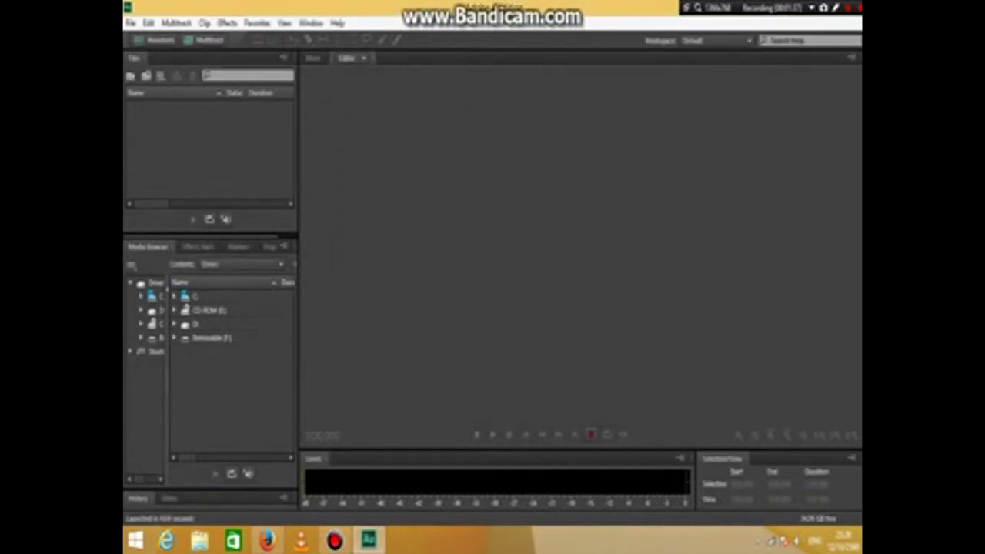
# - Open the audio file 03 TX 2.mp3 from the lab folder on the Desktop
pyautogui.click(130, 75)
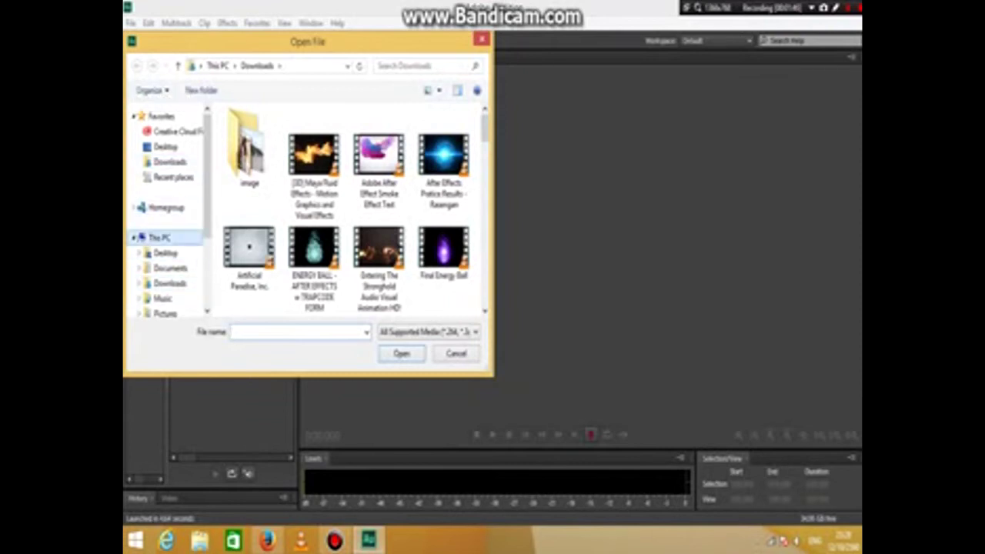
pyautogui.click(159, 237)
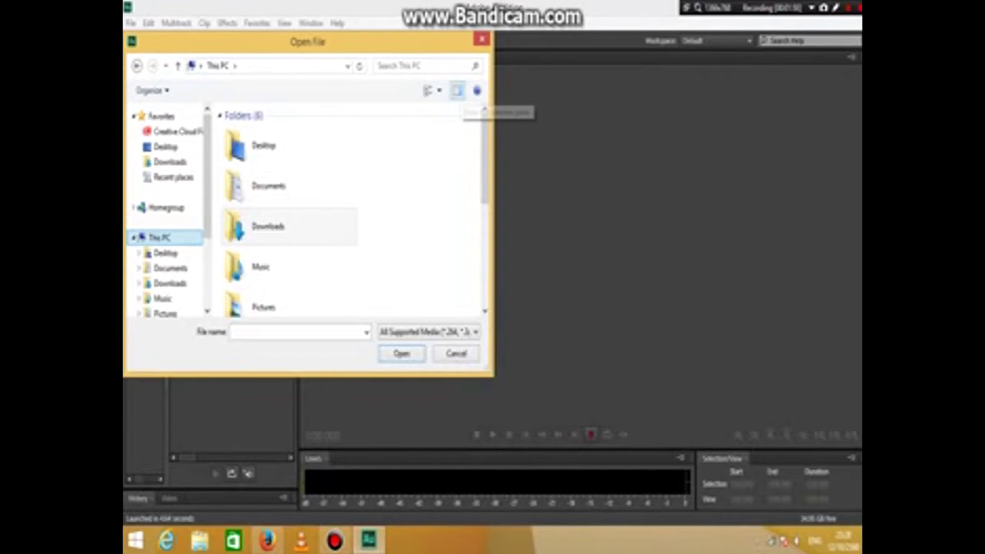
pyautogui.click(457, 90)
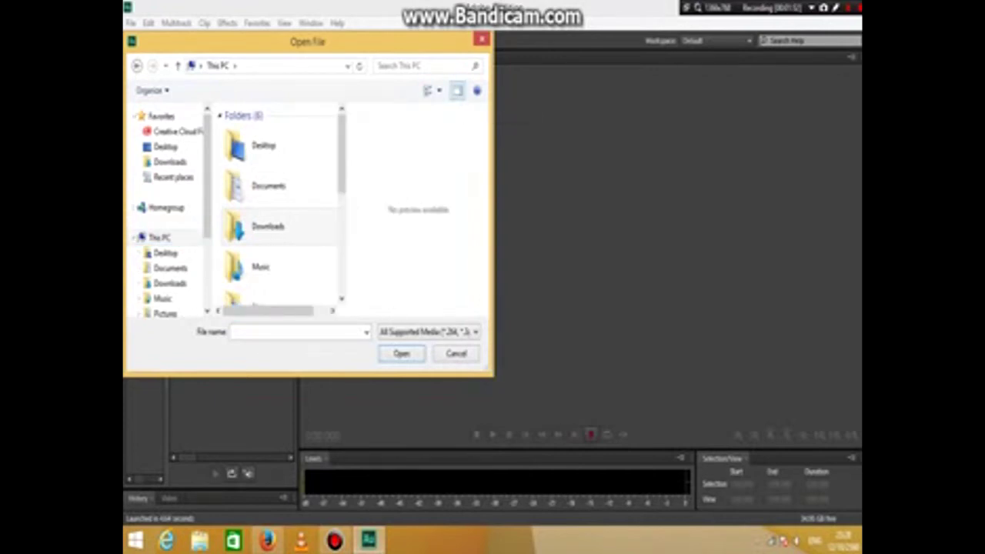
pyautogui.click(458, 91)
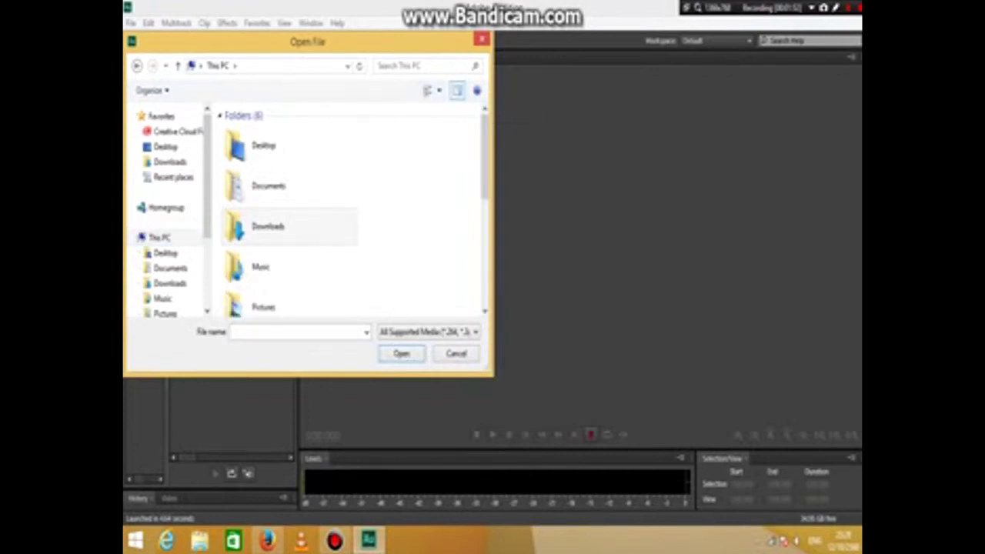
pyautogui.scroll(-3, 370, 138)
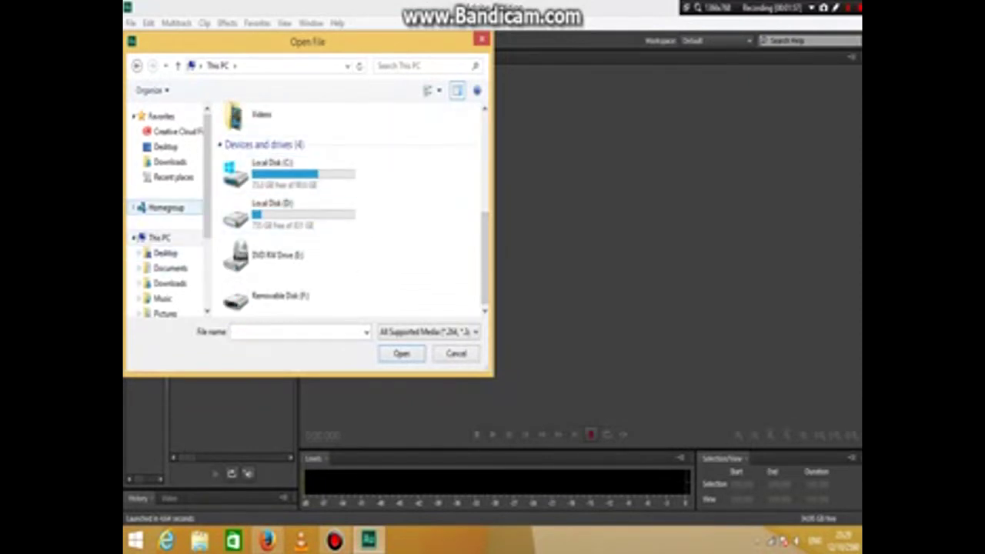
pyautogui.click(165, 146)
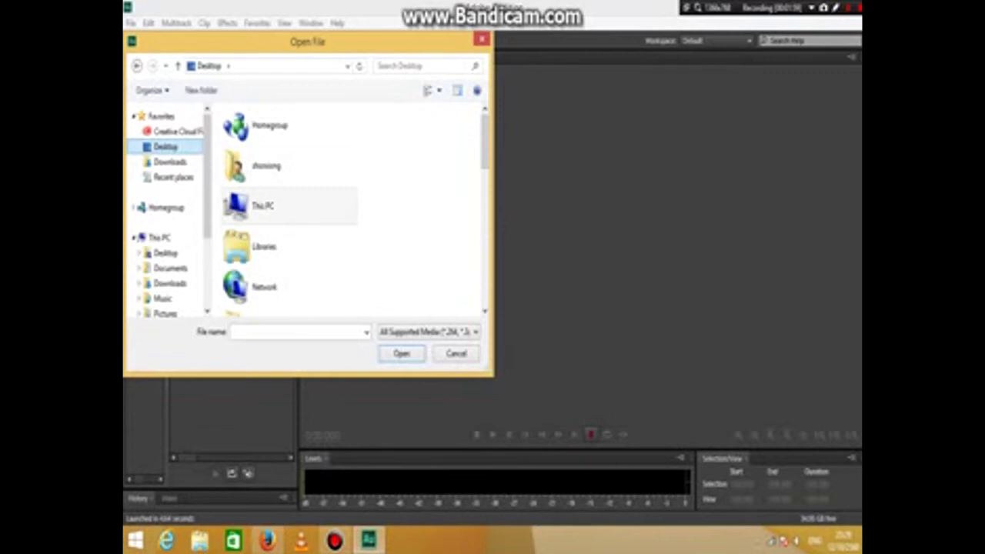
pyautogui.scroll(-5, 308, 208)
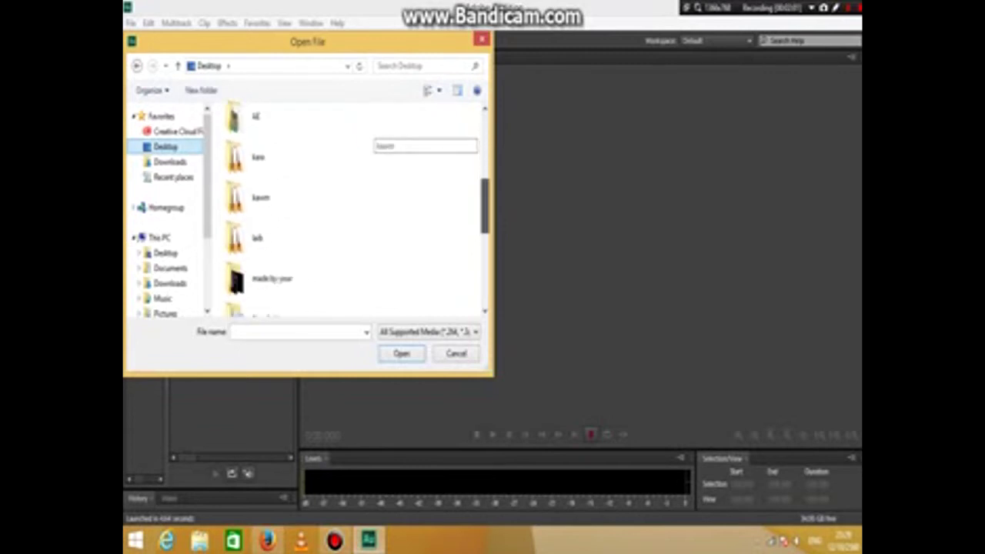
pyautogui.scroll(-1, 308, 207)
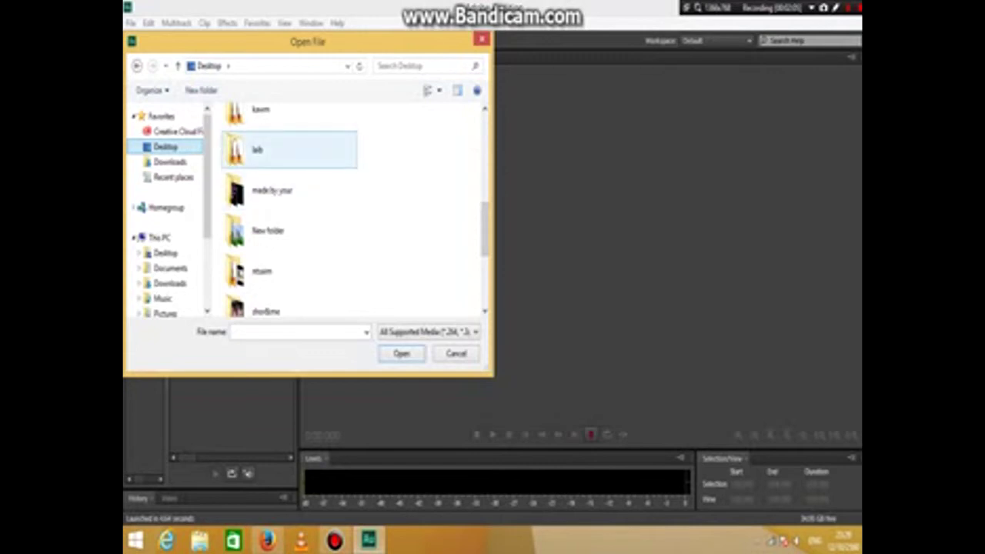
pyautogui.doubleClick(257, 149)
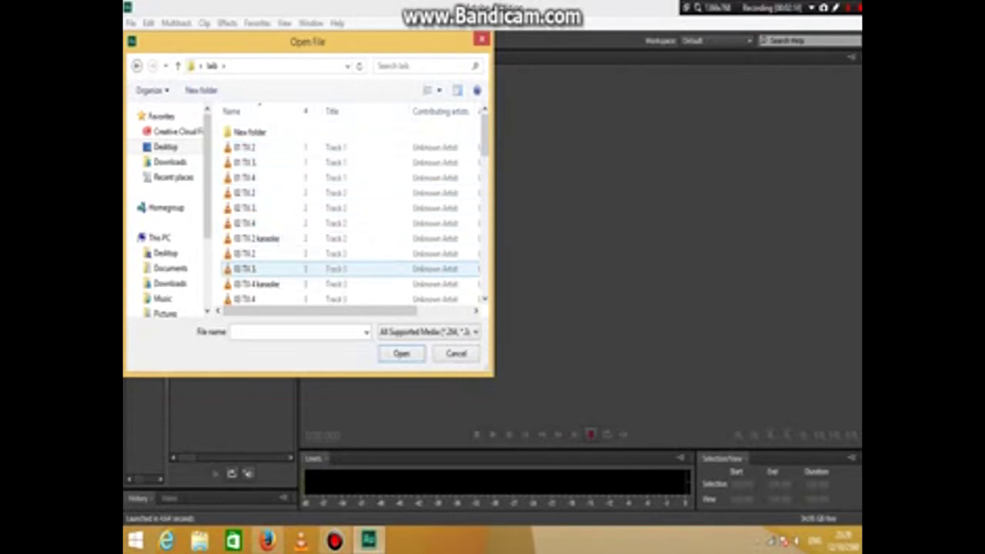
pyautogui.doubleClick(254, 253)
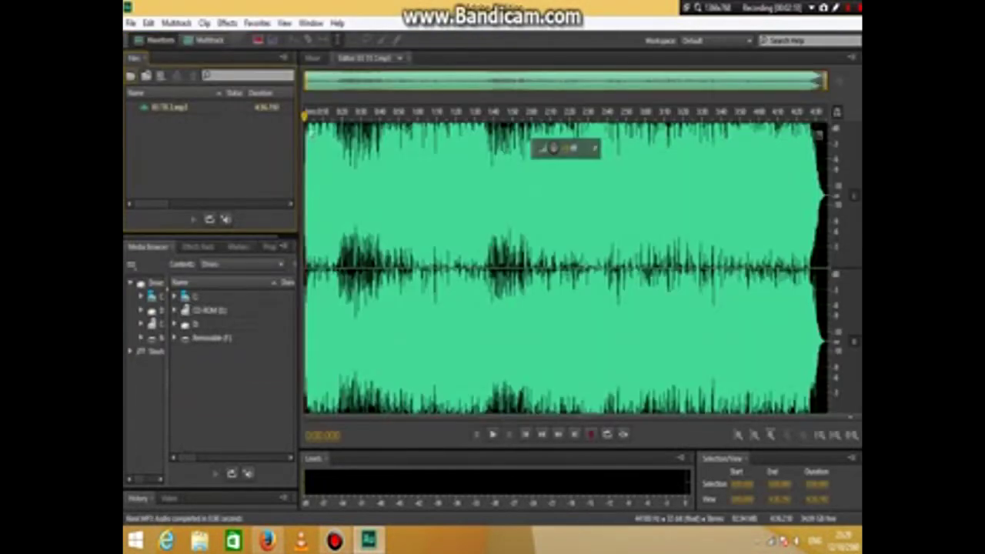
# - Listen to the original song from near its beginning, raising the system volume, and stop playback after the vocals start
pyautogui.click(313, 231)
pyautogui.press('space')
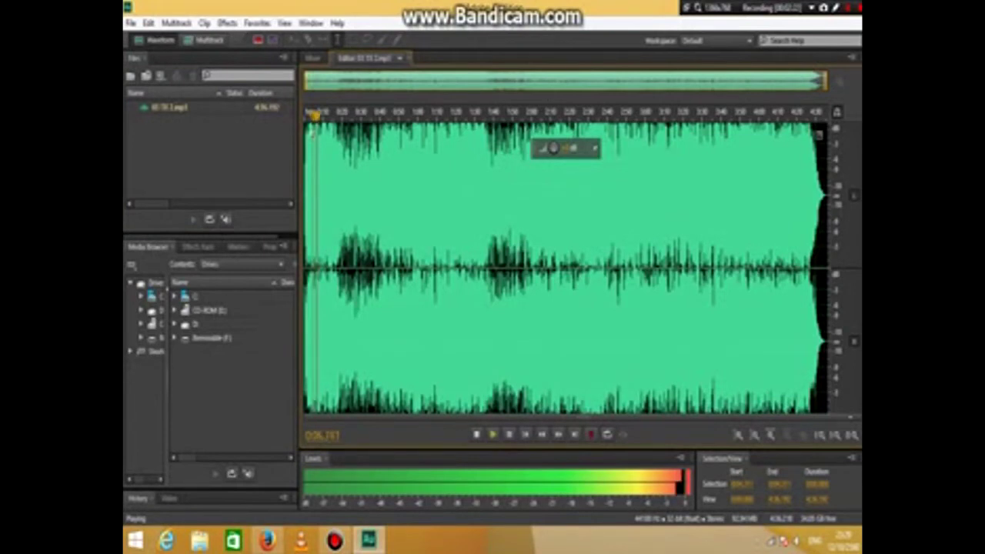
pyautogui.click(796, 541)
pyautogui.moveTo(794, 416); pyautogui.dragTo(793, 396)
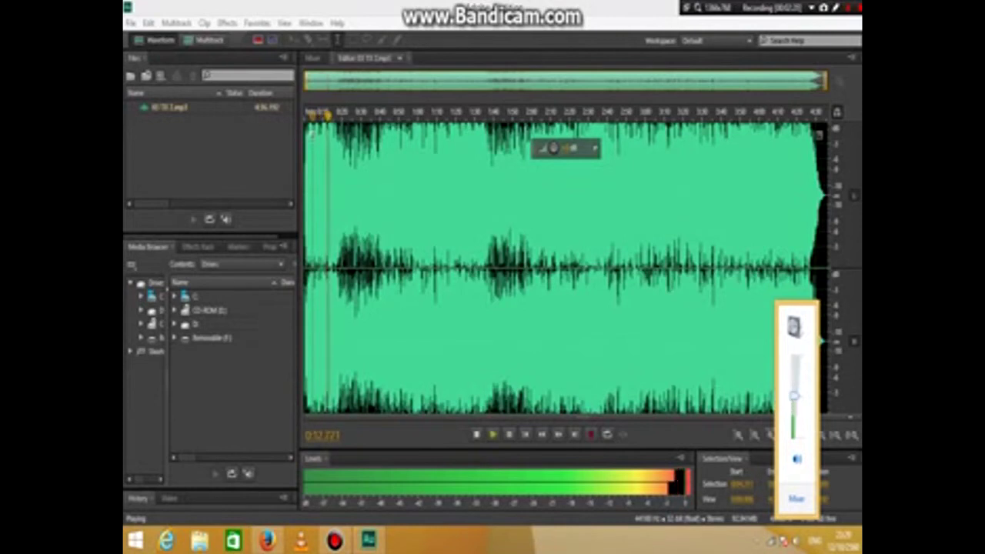
pyautogui.click(783, 544)
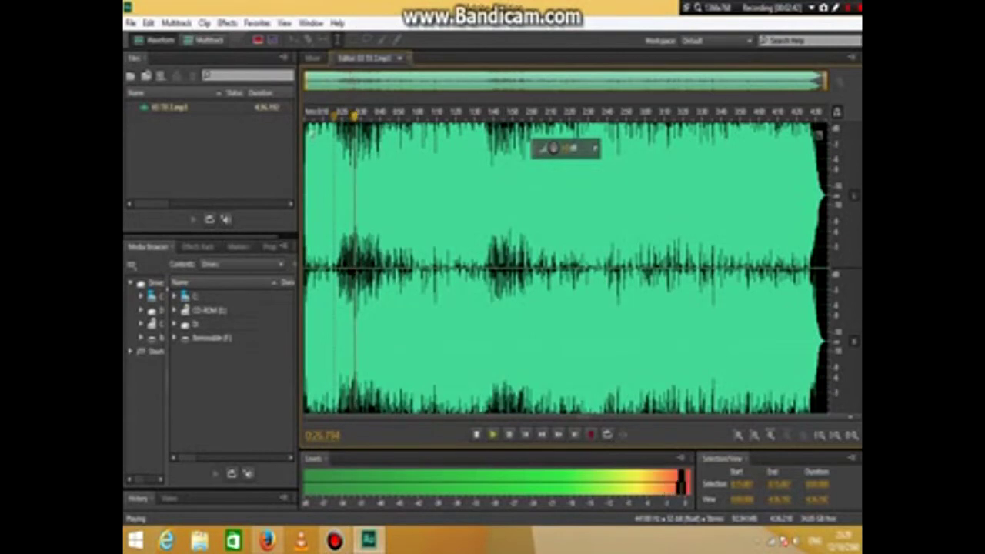
pyautogui.press('space')
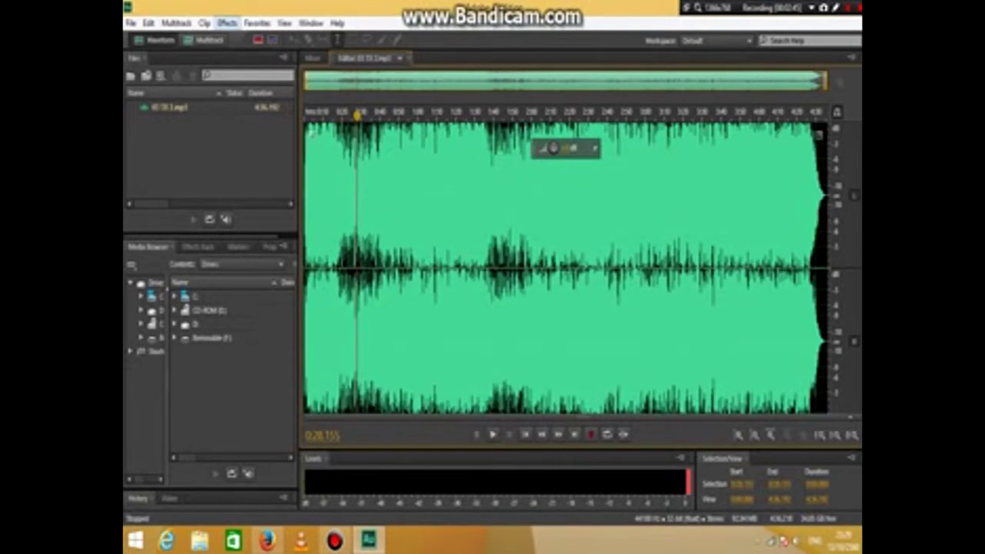
# - Apply the Center Channel Extractor effect to the whole song with the Karaoke (Drop Vocals 20dB) preset
pyautogui.click(227, 23)
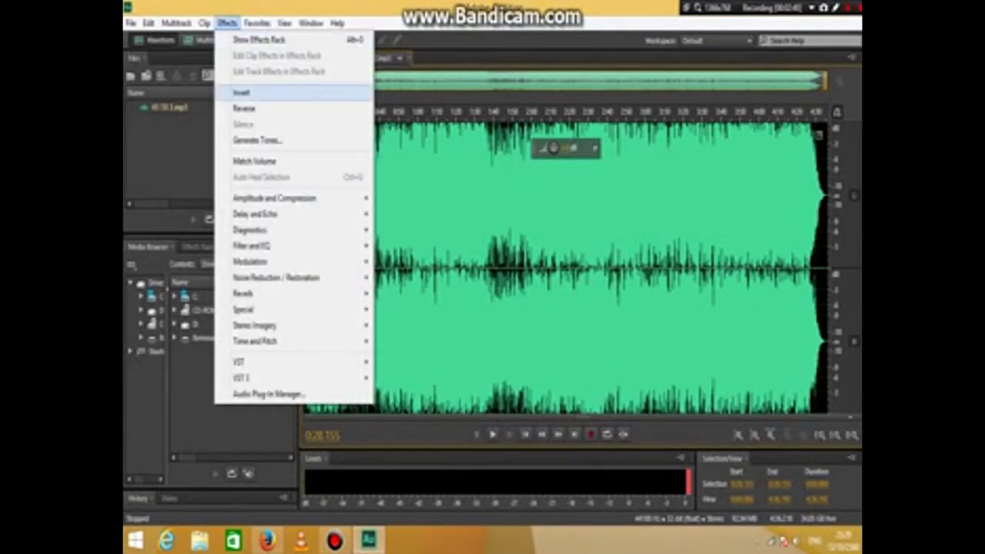
pyautogui.moveTo(308, 326)
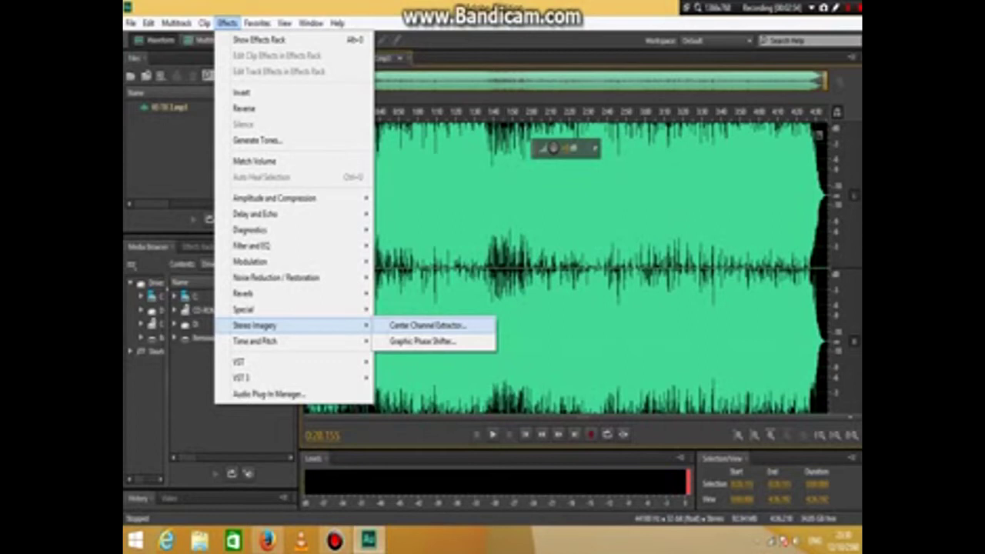
pyautogui.click(427, 325)
pyautogui.click(381, 156)
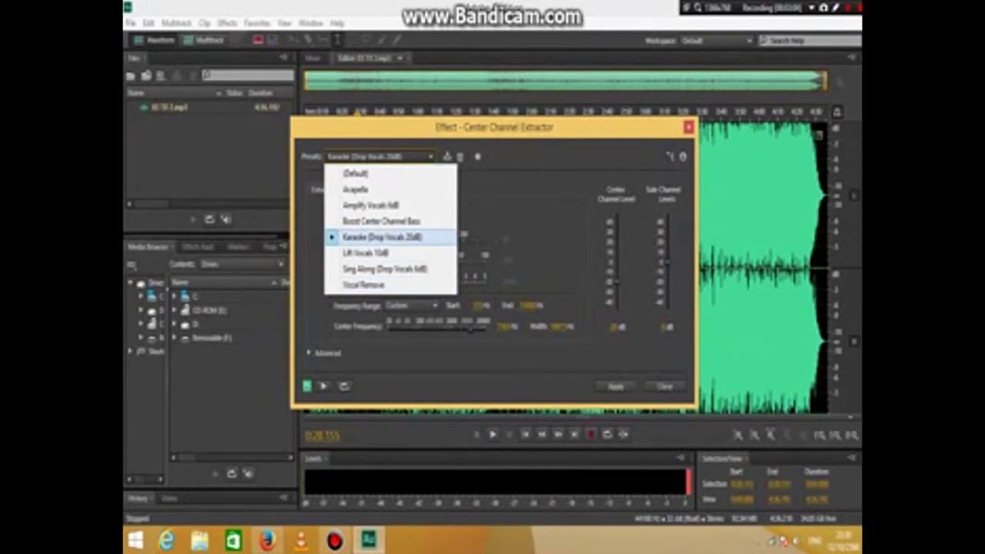
pyautogui.click(382, 237)
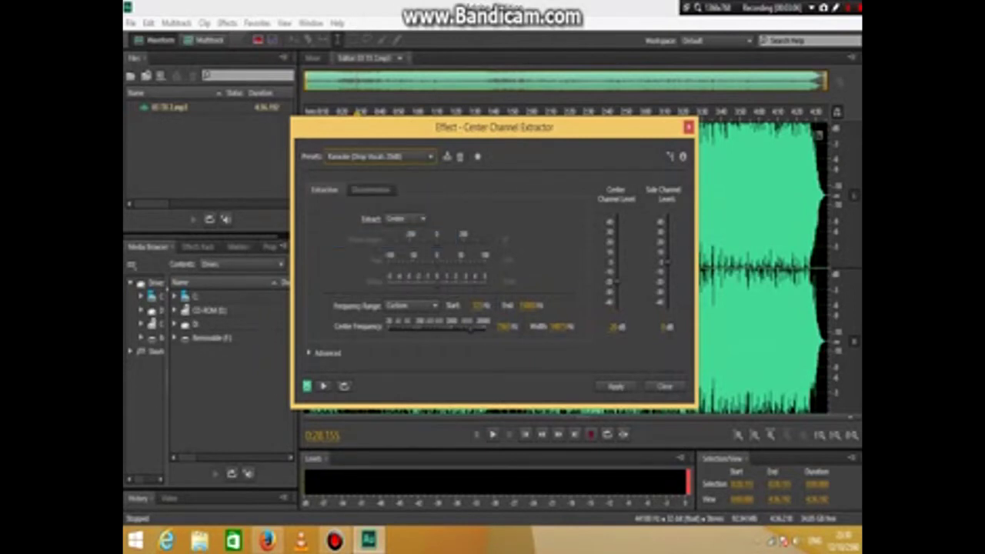
pyautogui.click(616, 386)
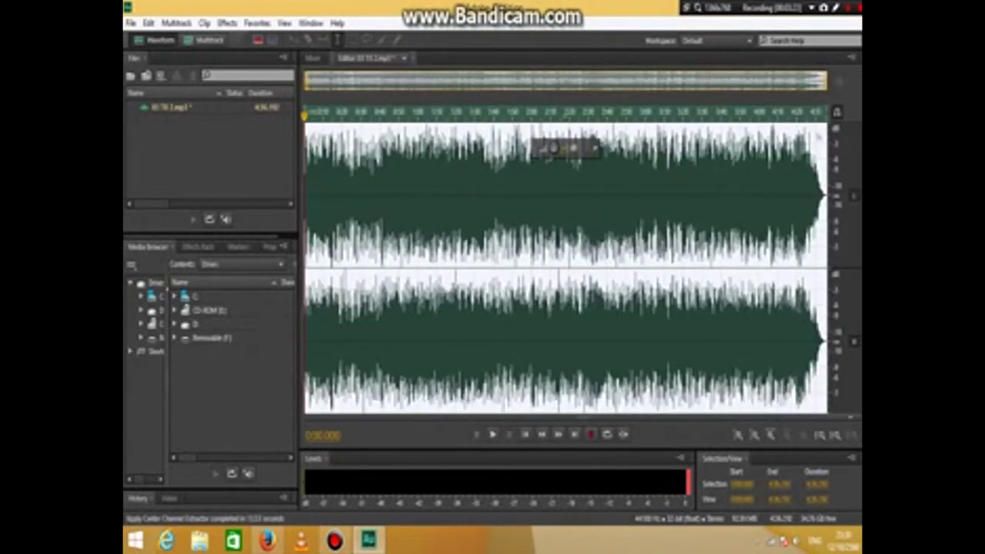
# - Play the processed song from about 0:20 to check the vocal removal
pyautogui.click(348, 262)
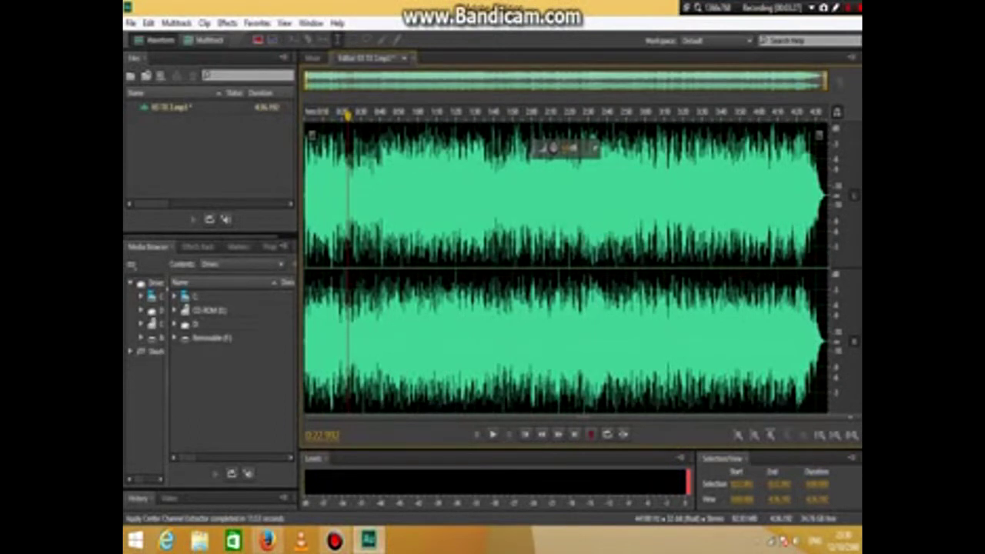
pyautogui.click(341, 231)
pyautogui.press('space')
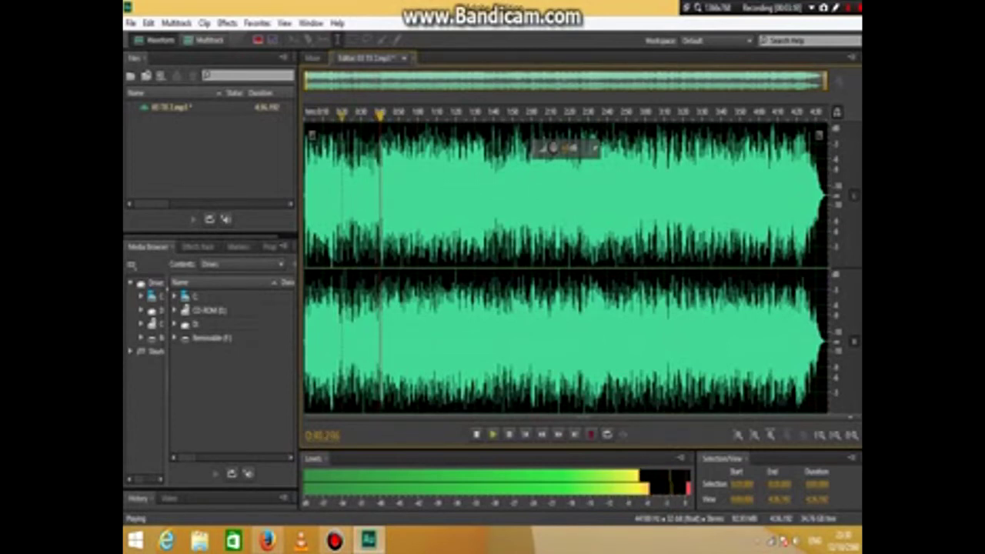
# - Stop playback and apply the Center Channel Extractor to the whole song again with the Karaoke (Drop Vocals 20dB) preset
pyautogui.press('space')
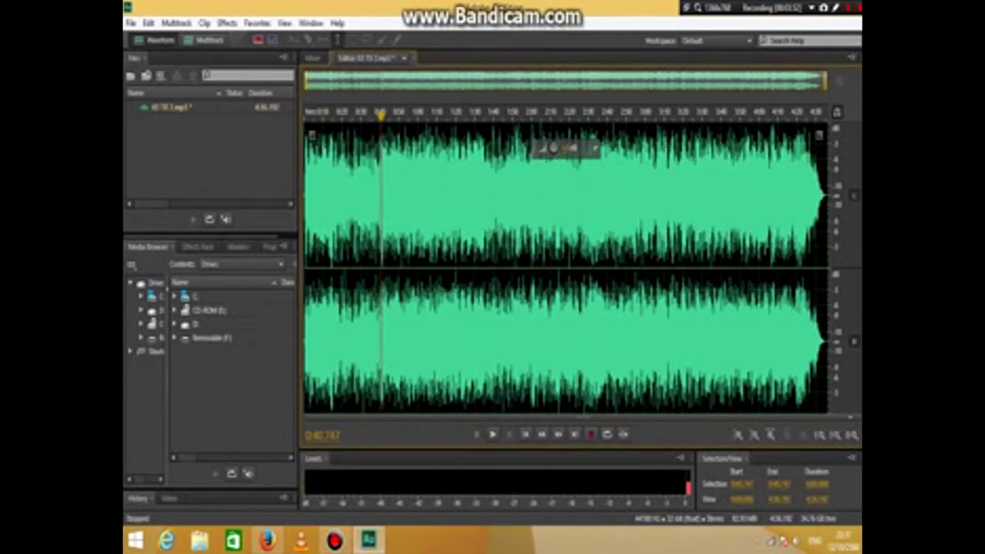
pyautogui.click(228, 22)
pyautogui.moveTo(301, 294)
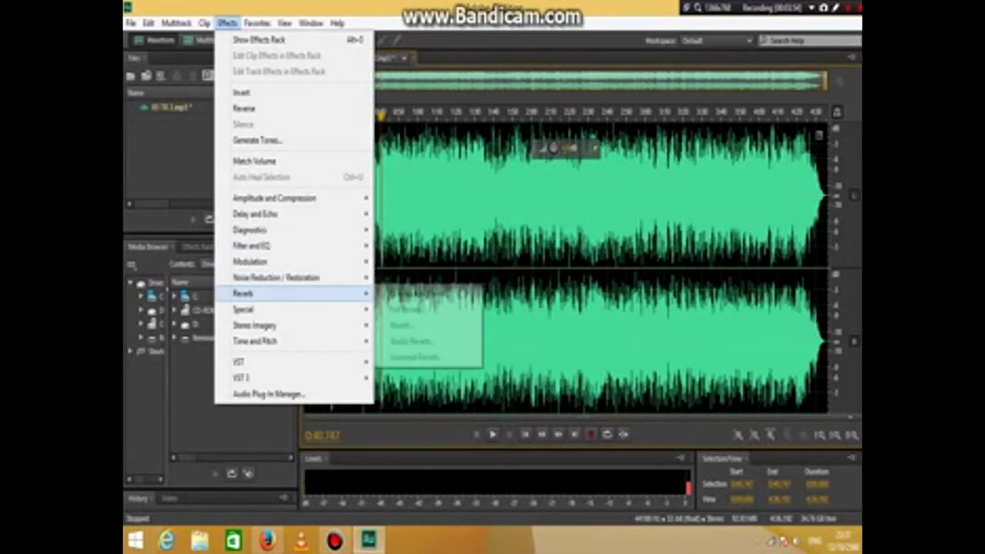
pyautogui.moveTo(300, 325)
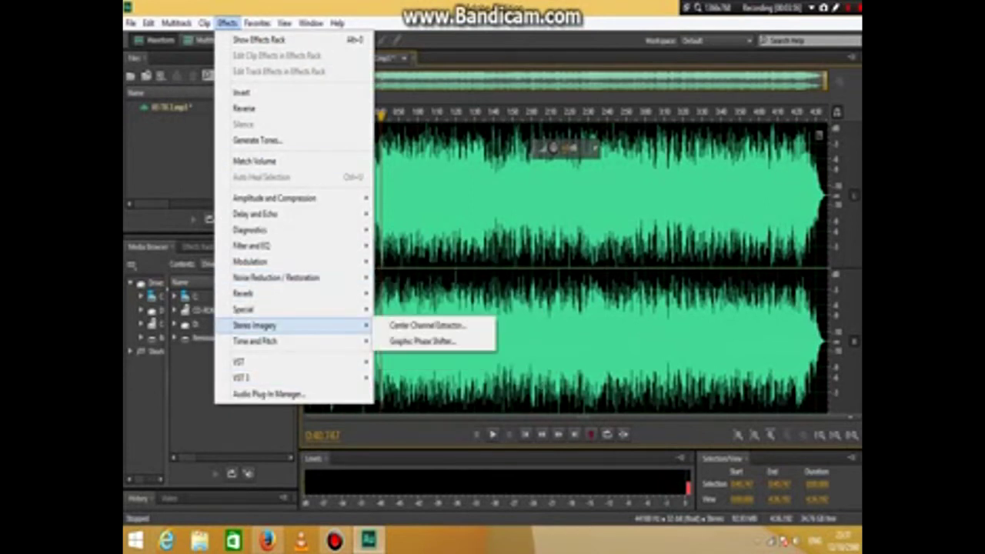
pyautogui.click(428, 325)
pyautogui.click(408, 156)
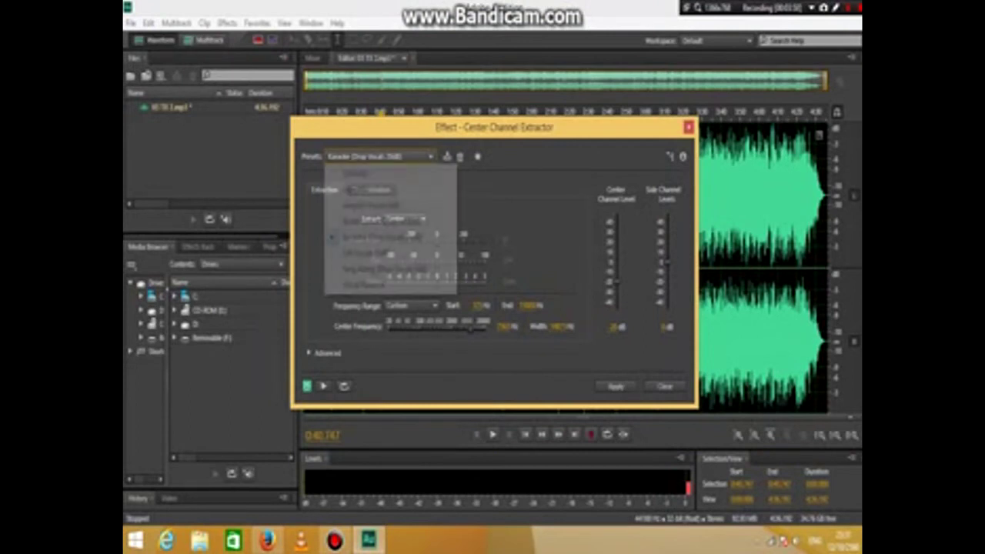
pyautogui.click(377, 236)
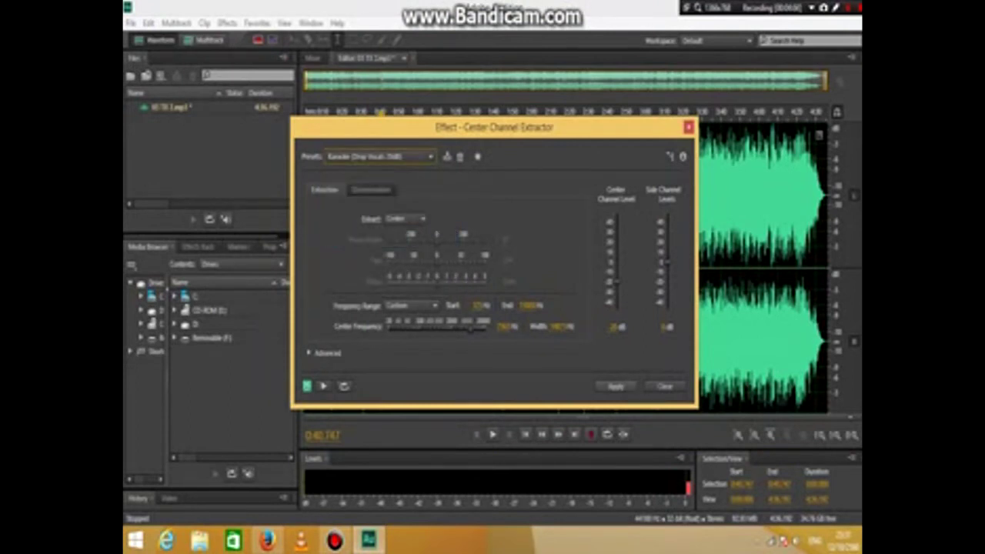
pyautogui.click(616, 387)
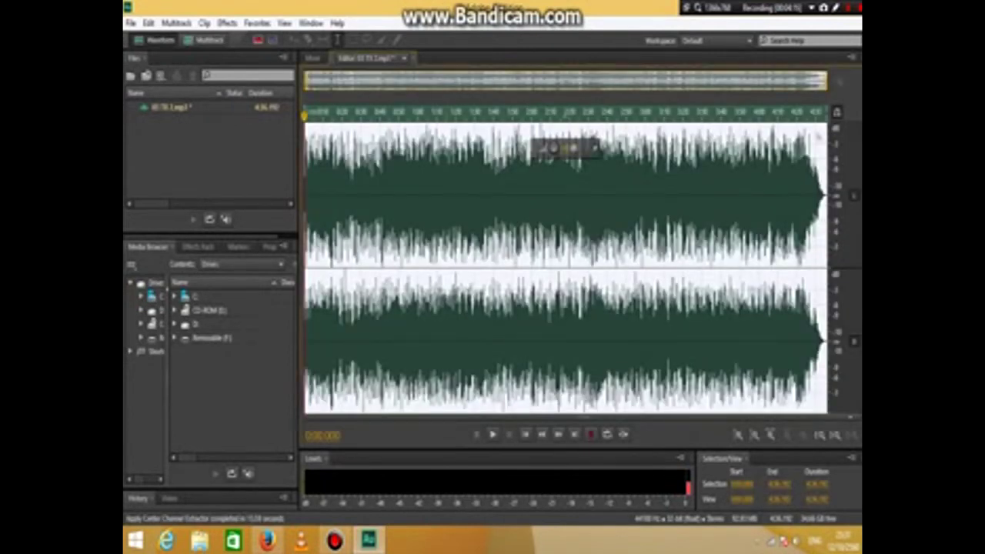
# - Play the reprocessed song from the beginning to check the vocal removal, adjusting the system volume, and pause at about 0:40
pyautogui.press('space')
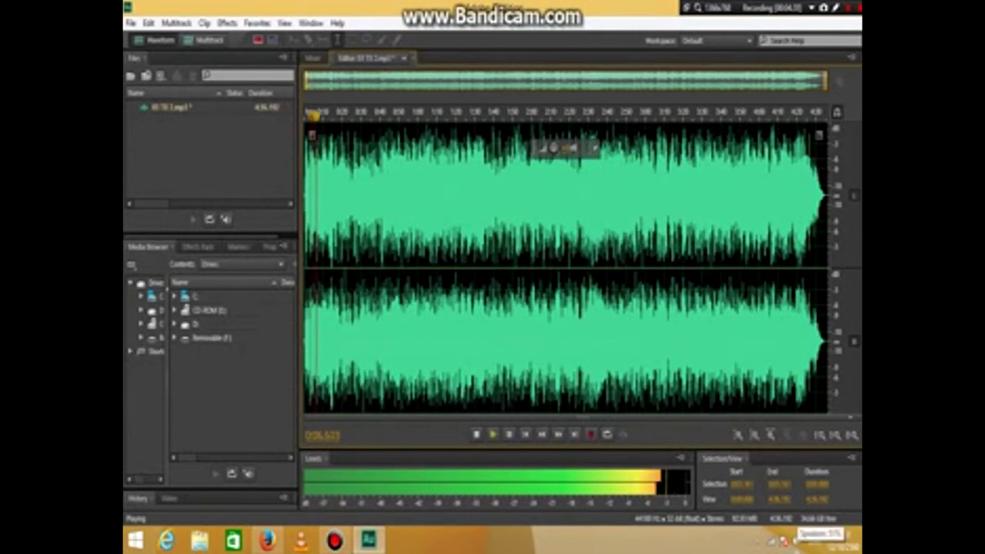
pyautogui.click(796, 541)
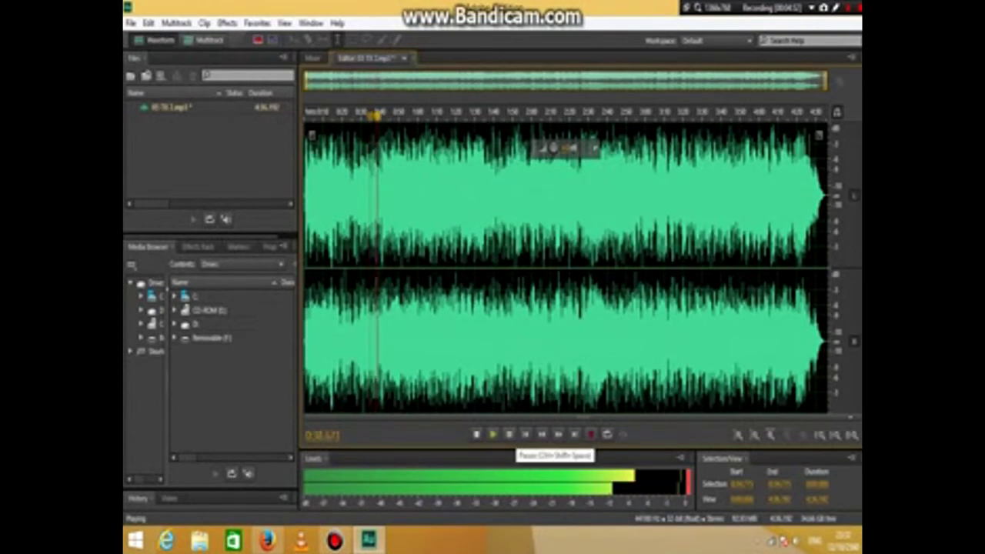
pyautogui.click(509, 435)
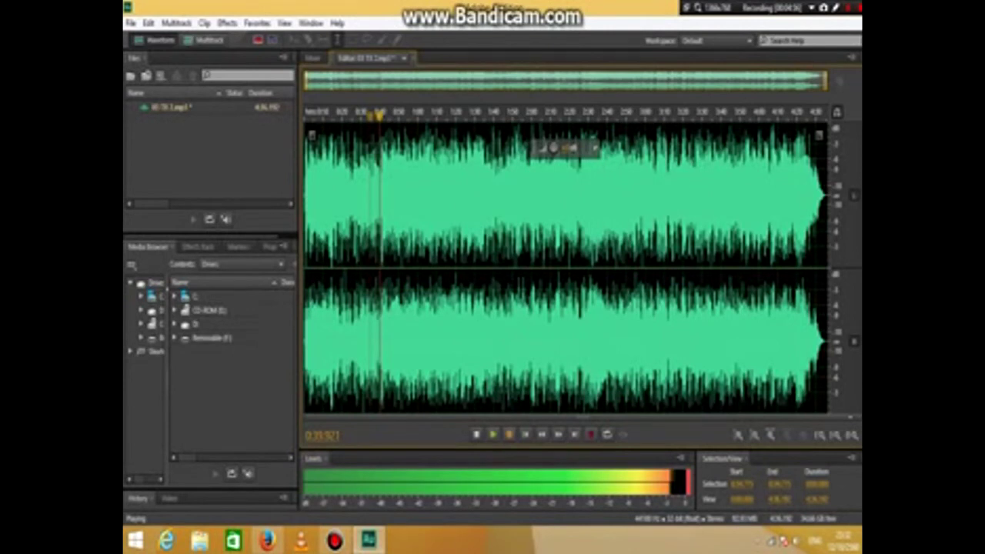
# - Start saving the processed song as a separate MP3 file and replace its file name with a new karaoke title
pyautogui.click(131, 23)
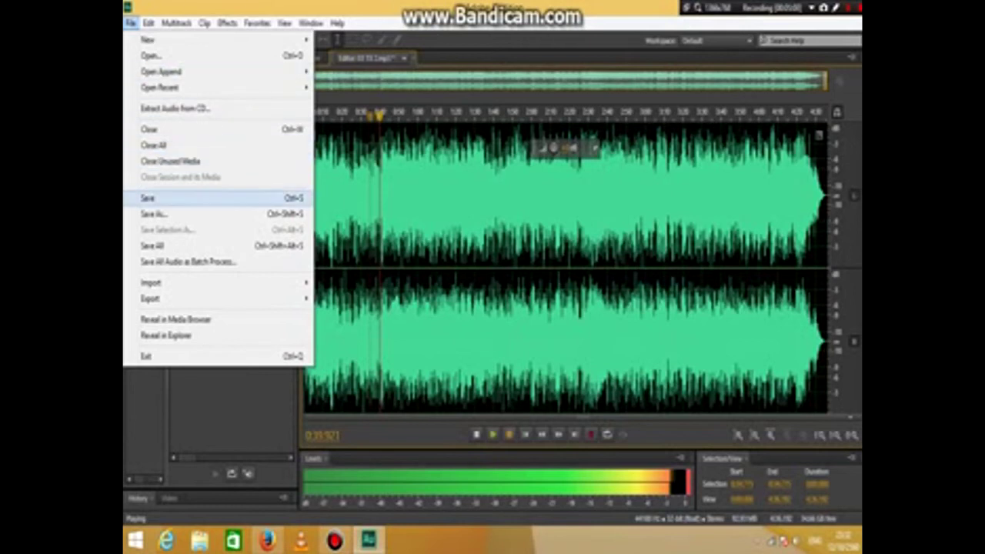
pyautogui.click(154, 214)
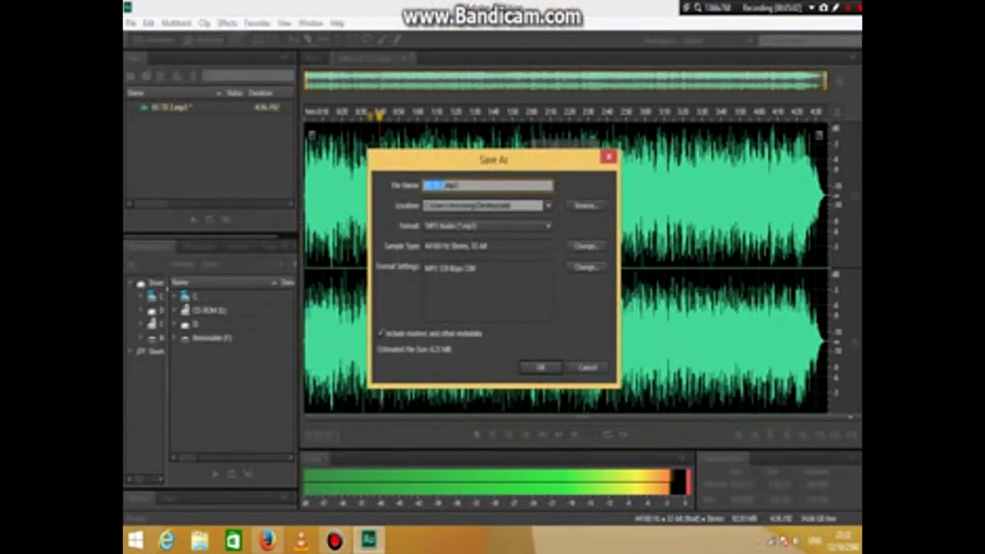
pyautogui.press('Right')
pyautogui.write('kkkkk')
pyautogui.press('BackSpace')
pyautogui.press('BackSpace')
pyautogui.press('BackSpace')
pyautogui.press('BackSpace')
pyautogui.press('BackSpace')
pyautogui.press('BackSpace')
pyautogui.press('BackSpace')
pyautogui.press('BackSpace')
pyautogui.press('BackSpace')
pyautogui.press('BackSpace')
pyautogui.press('BackSpace')
pyautogui.press('BackSpace')
pyautogui.write('lagu lamakuura')
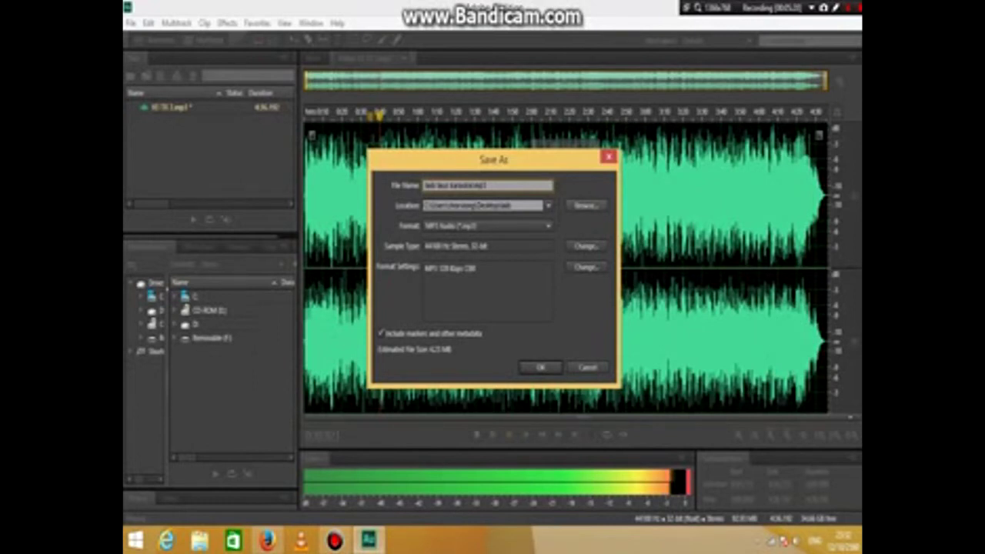
# - Set the Desktop as the save location and save the karaoke MP3 there
pyautogui.click(586, 206)
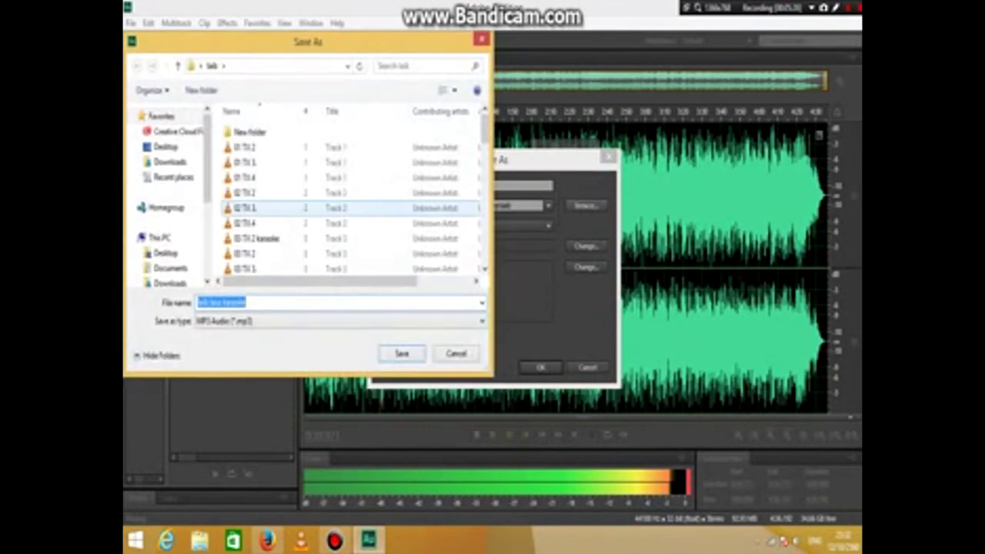
pyautogui.click(165, 147)
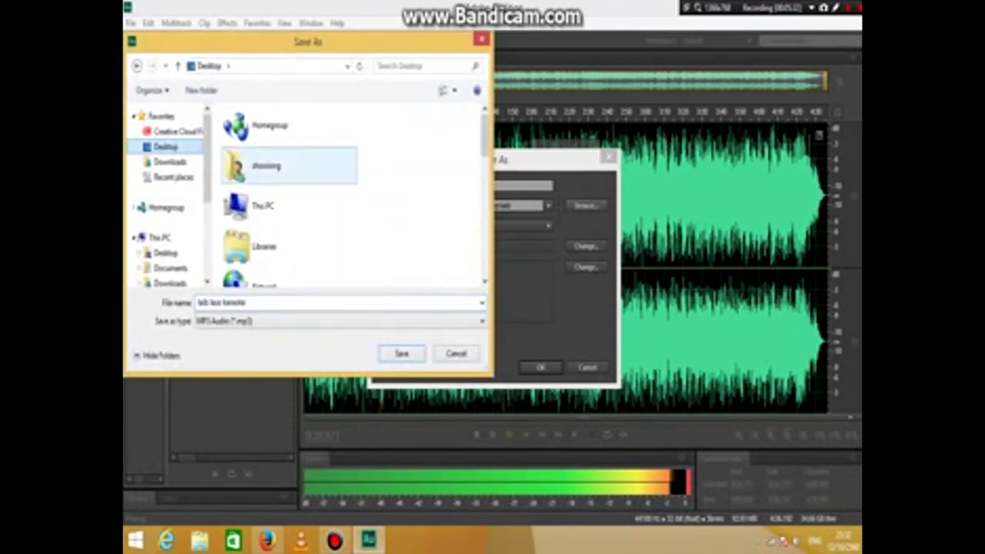
pyautogui.press('Return')
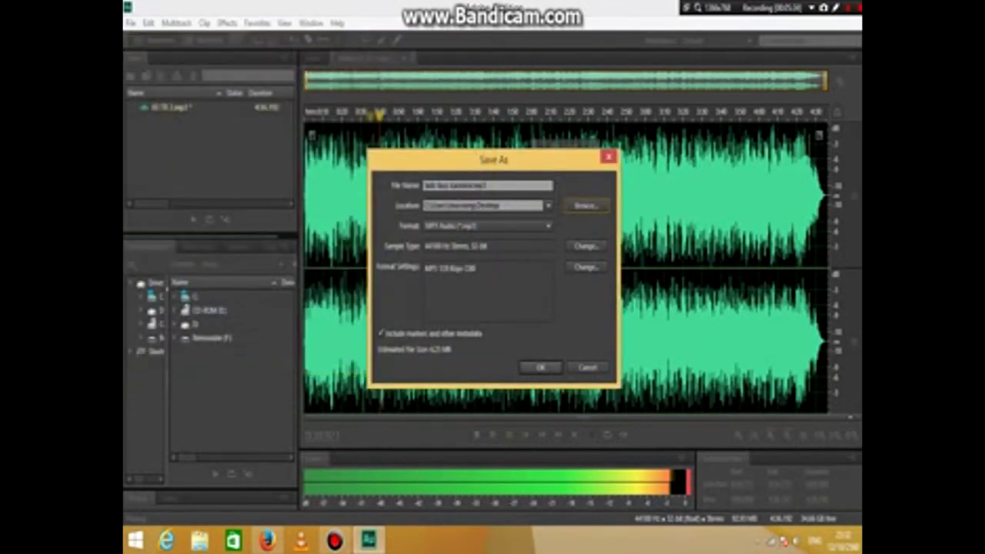
pyautogui.press('Return')
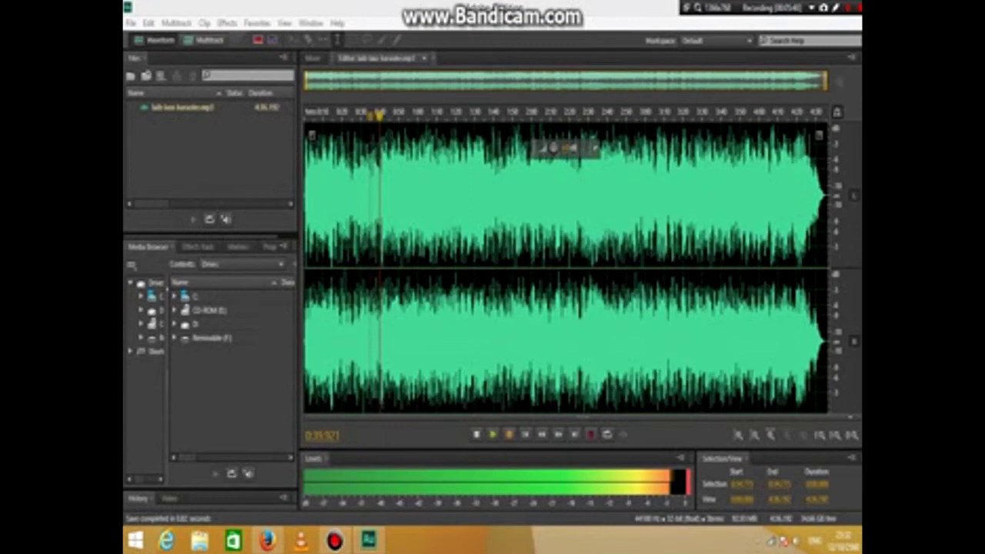
# - Play the saved karaoke file from the Desktop in VLC media player, raise the volume, and close the player after listening
pyautogui.press('super+d')
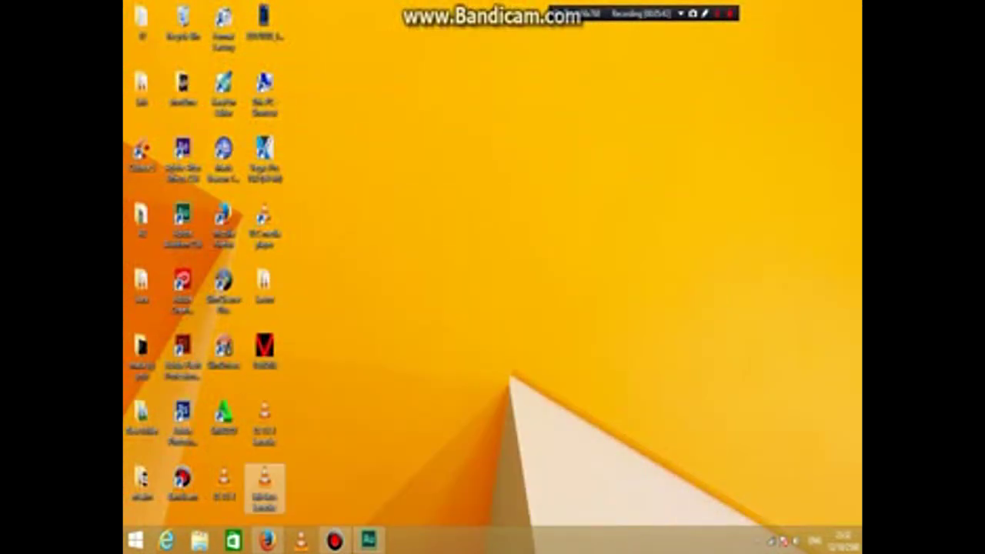
pyautogui.doubleClick(264, 489)
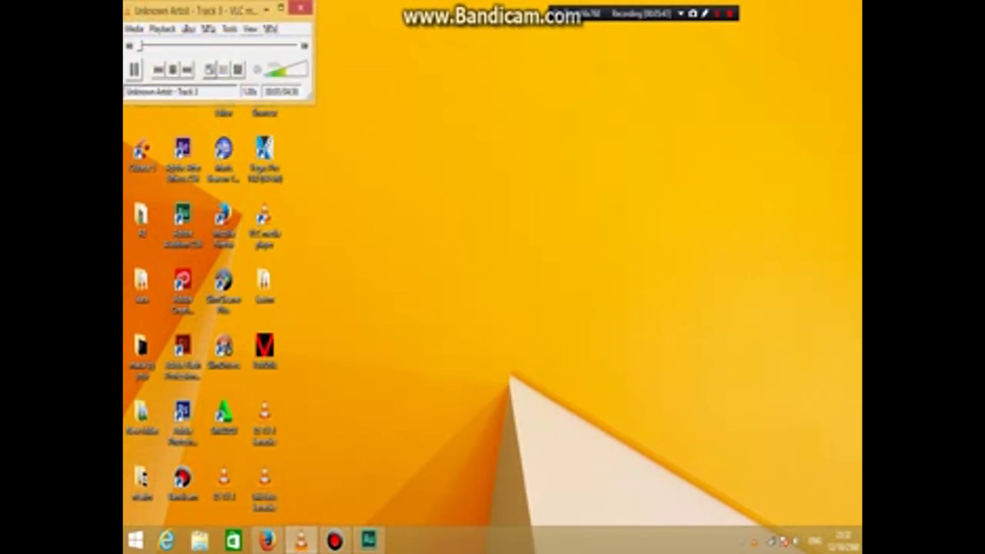
pyautogui.moveTo(192, 10); pyautogui.dragTo(367, 82)
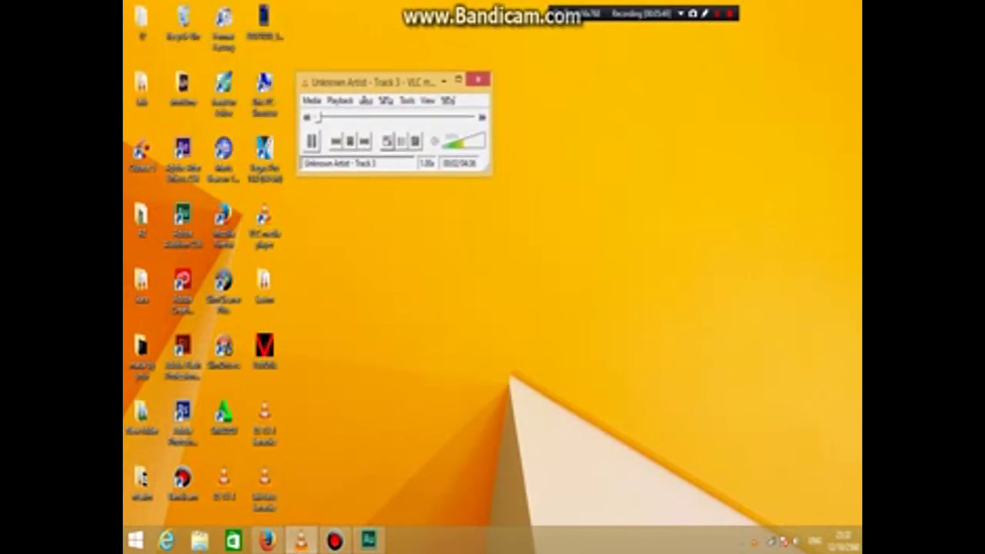
pyautogui.hotkey('ctrl', 'Up')
pyautogui.hotkey('ctrl', 'Up')
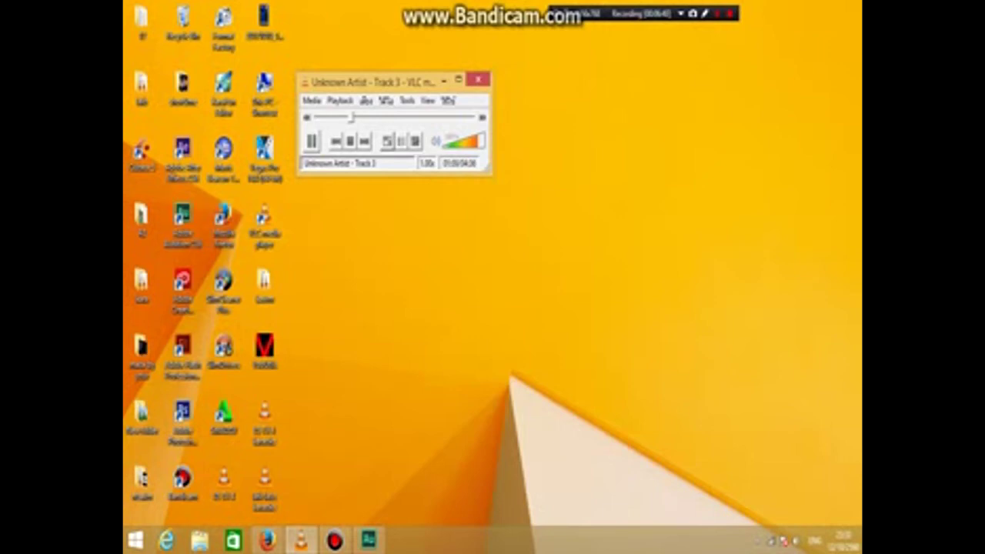
pyautogui.press('space')
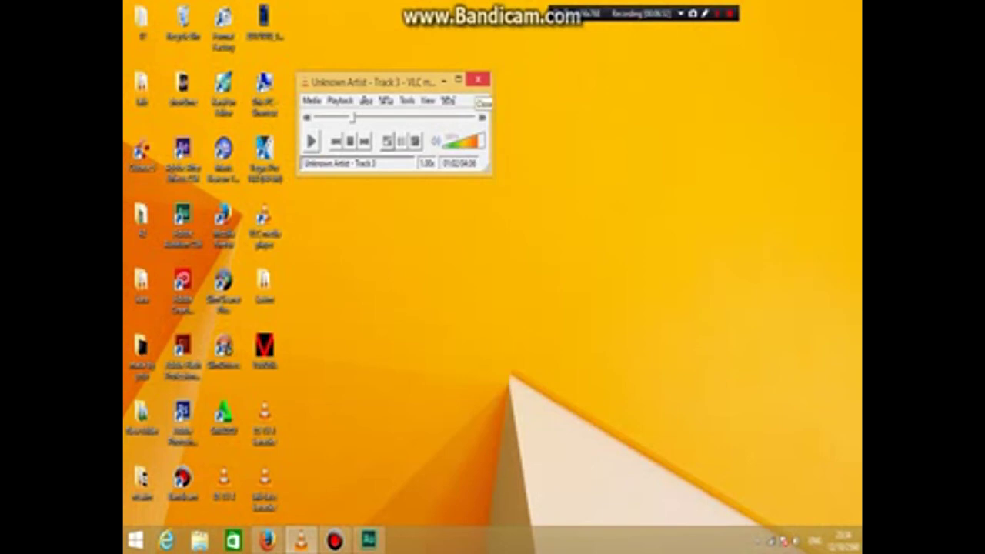
pyautogui.hotkey('ctrl', 'q')
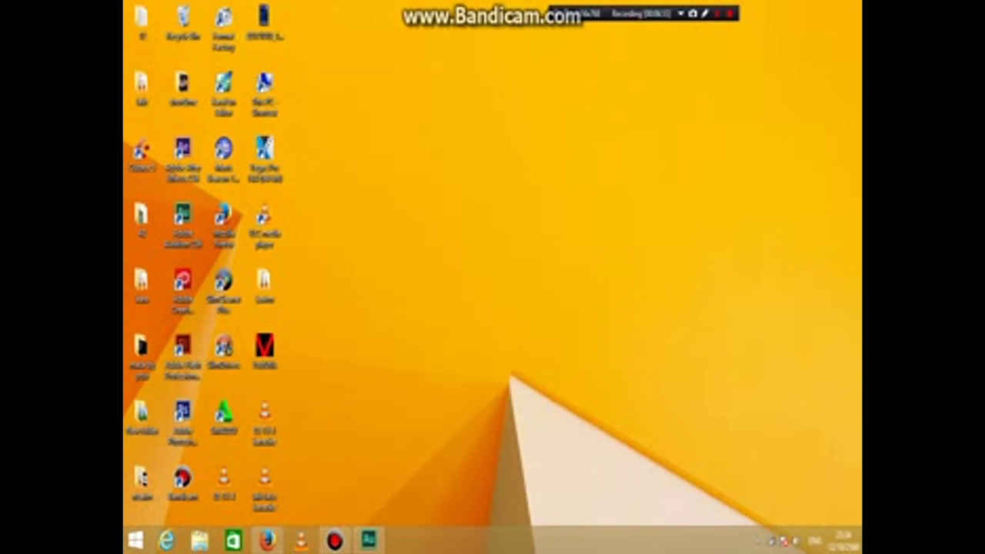
pyautogui.press('F12')
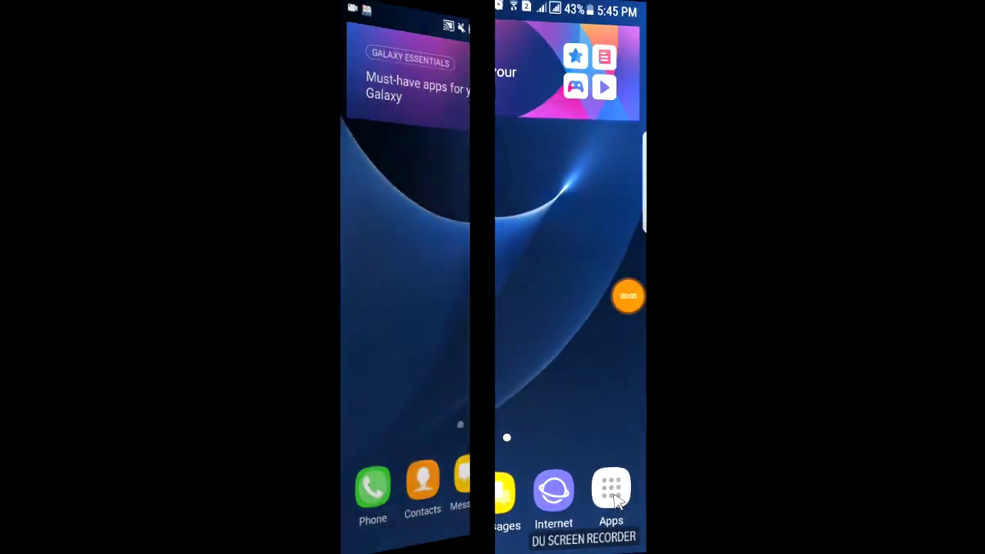
# - Switch to the Play Store on the Android phone and search for "vocal remover"
pyautogui.click(616, 500)
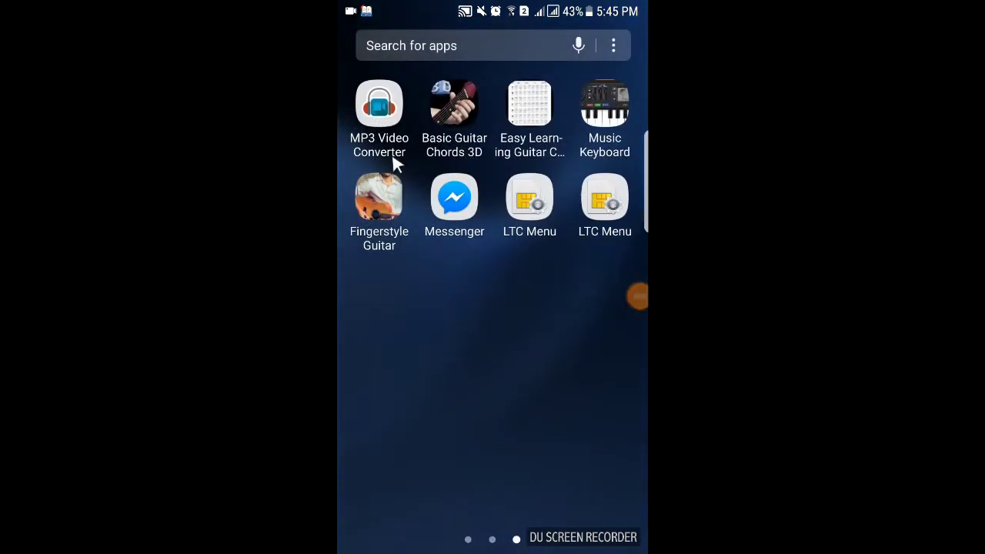
pyautogui.scroll(2, 395, 164)
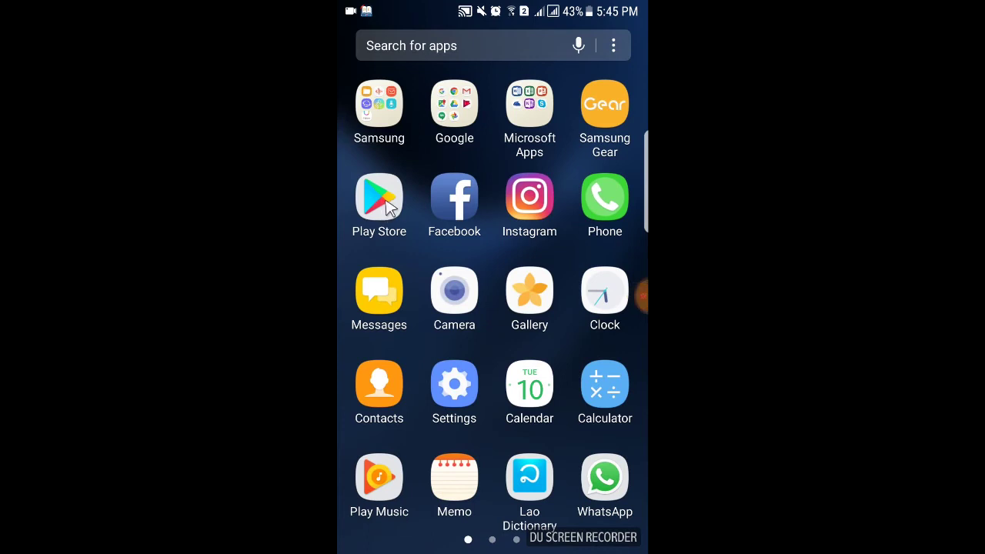
pyautogui.click(381, 202)
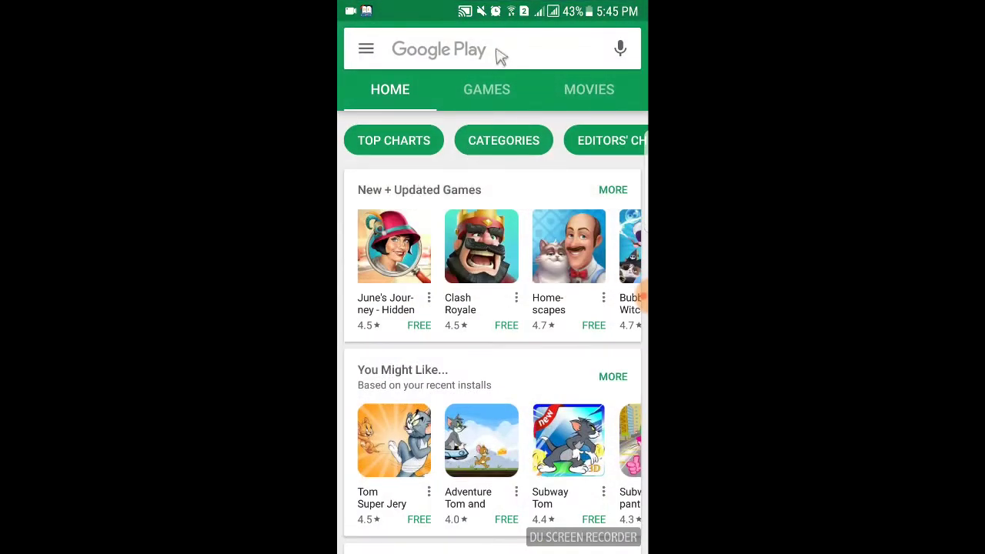
pyautogui.click(499, 49)
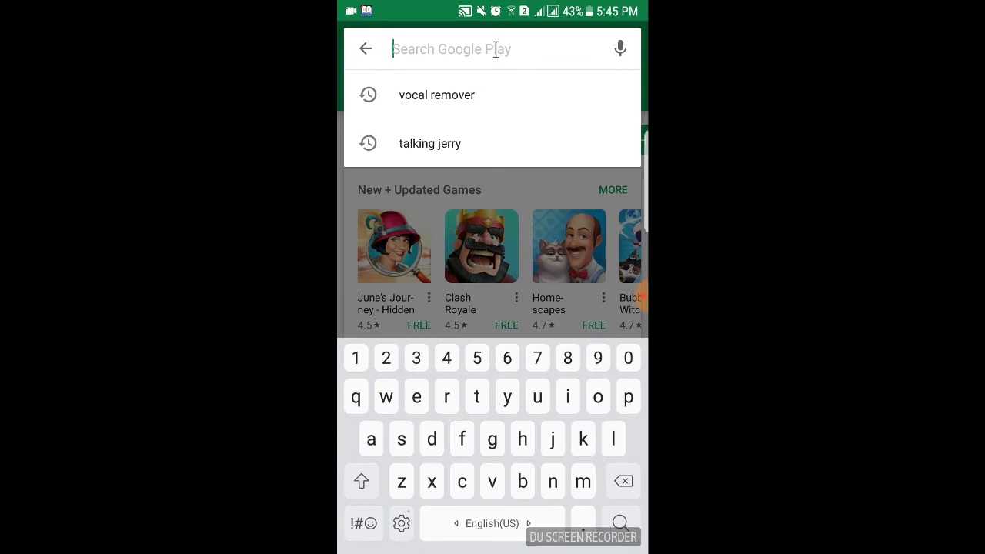
pyautogui.write('vo')
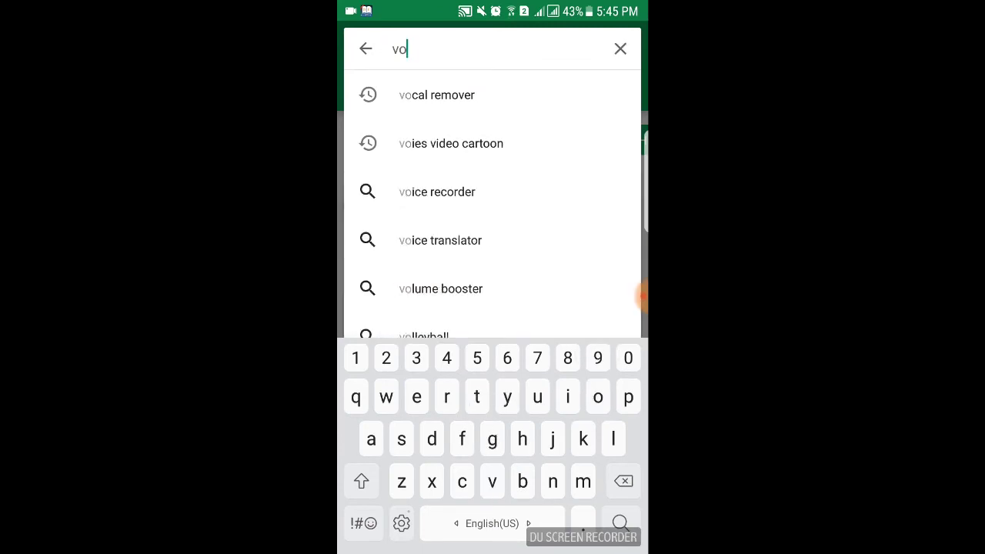
pyautogui.write('cal')
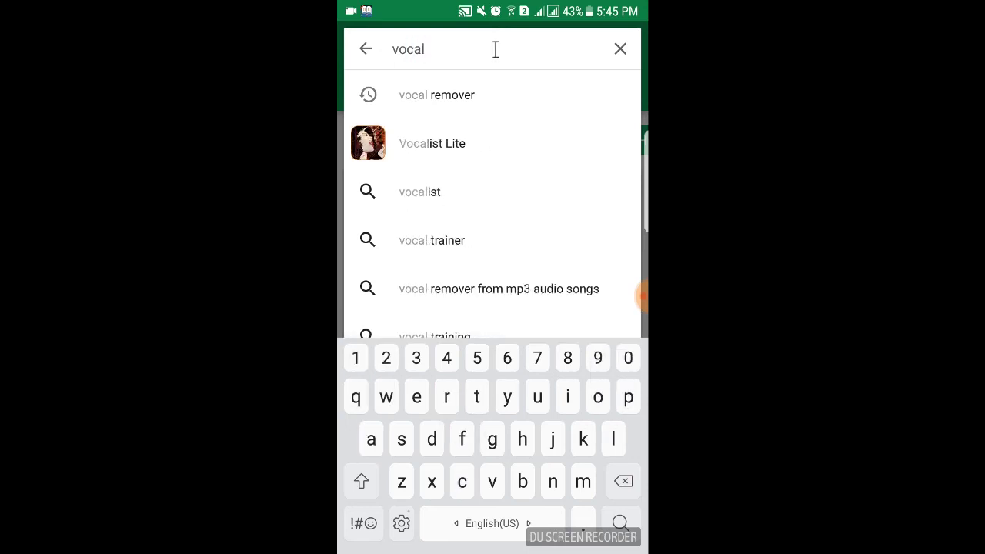
pyautogui.click(472, 101)
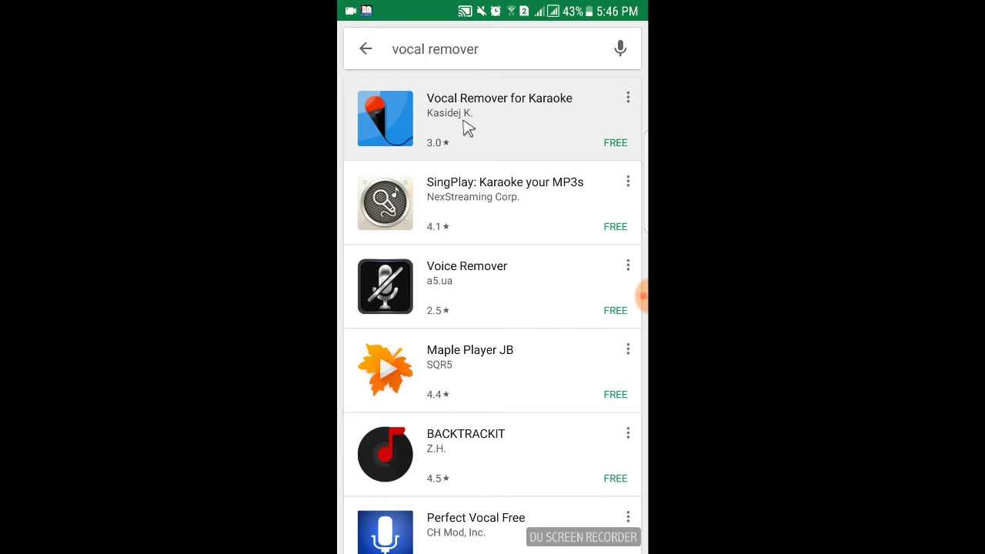
# - Install Vocal Remover for Karaoke from the search results, accepting its access to Photos/Media/Files
pyautogui.click(465, 128)
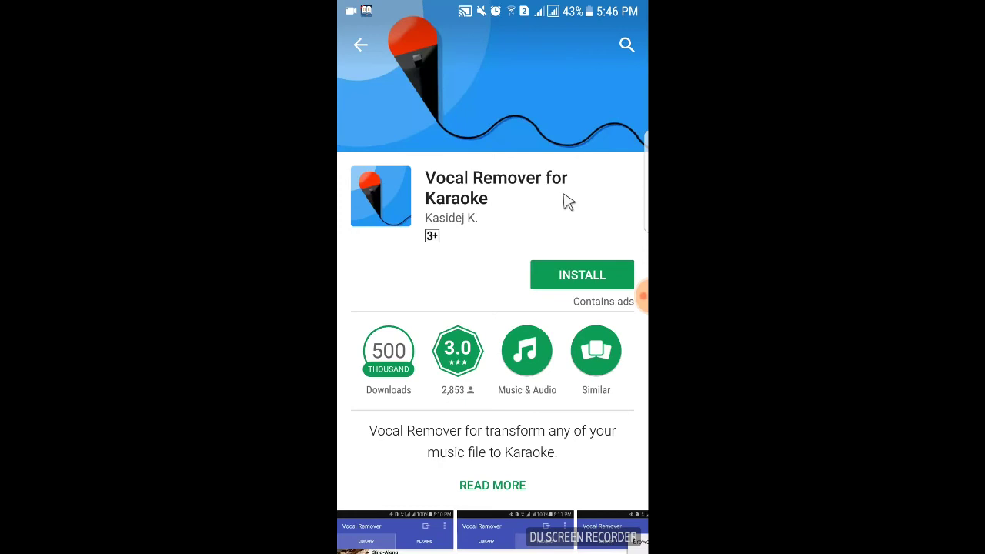
pyautogui.click(573, 284)
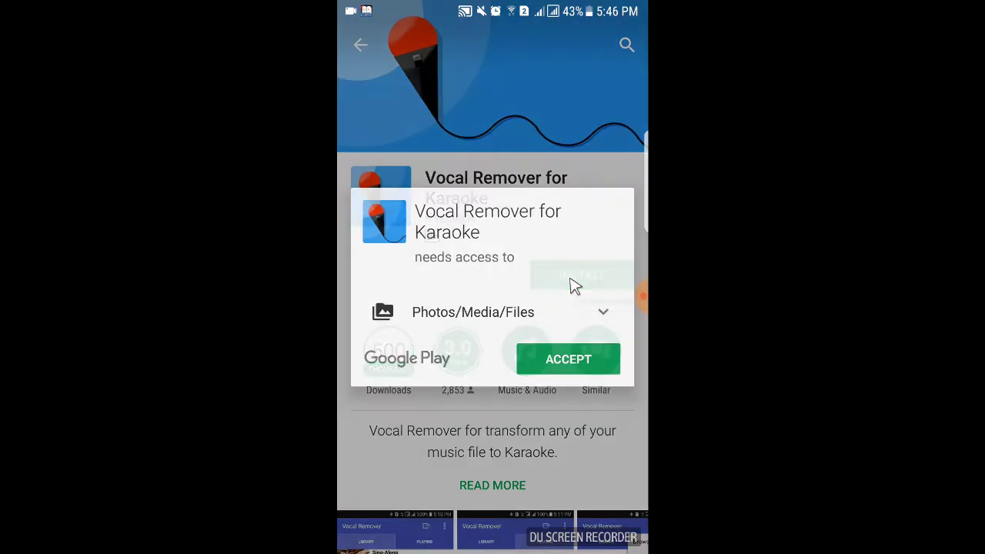
pyautogui.click(589, 360)
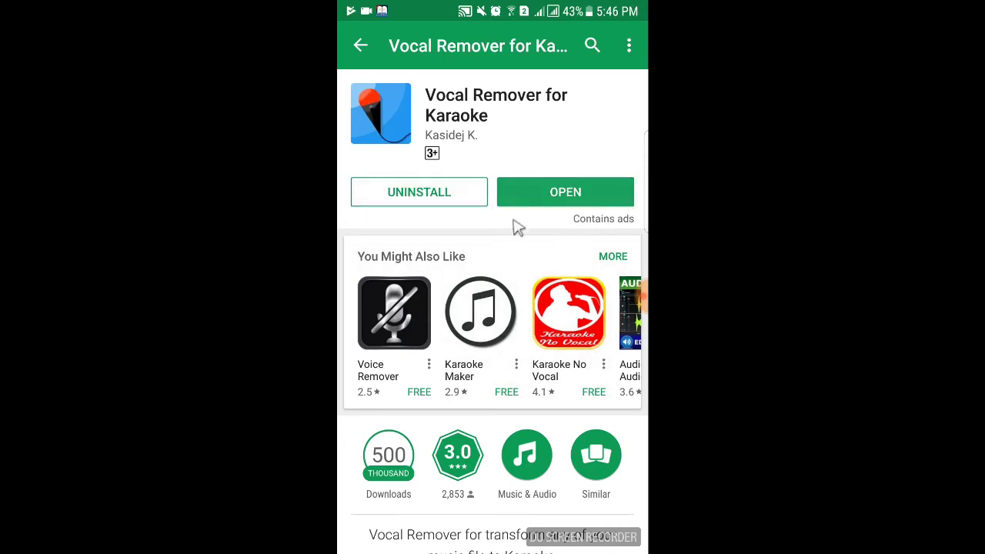
# - Open the installed Vocal Remover app and show its playback screen with the Remove Vocal controls
pyautogui.click(557, 194)
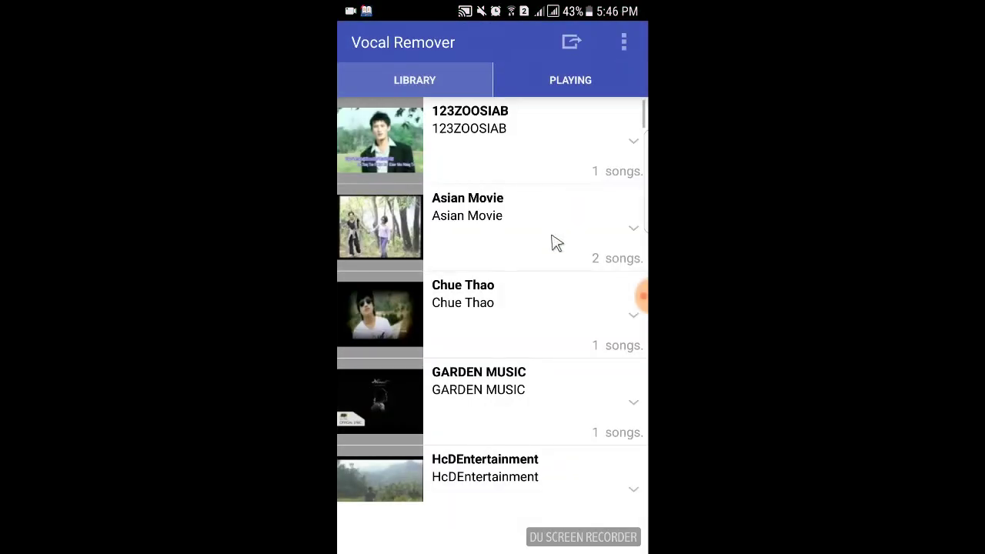
pyautogui.click(574, 87)
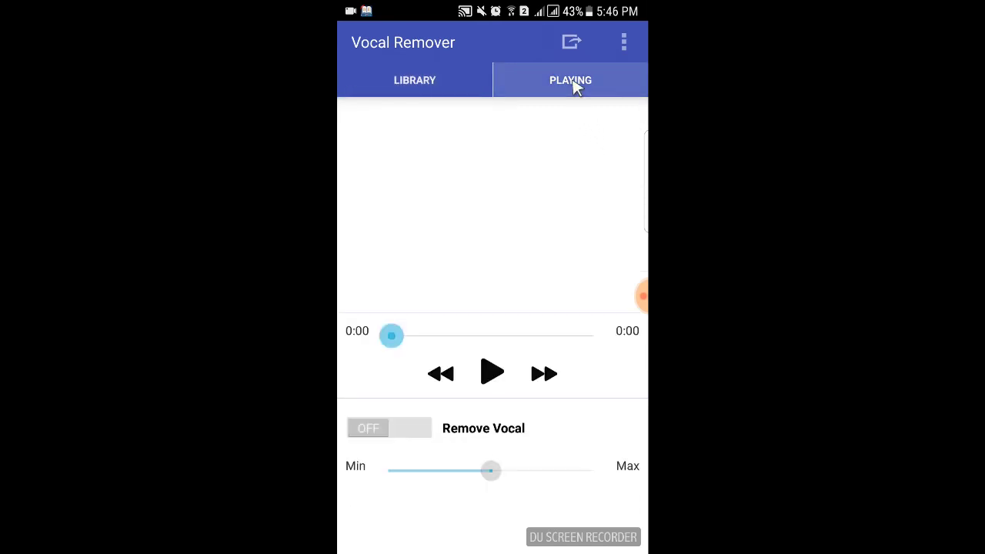
# - Play "Nkauj Xwb Tsab - 01 Koj Tso Kuv Los Zoo" from ICU Channel in the song library and dismiss the advertisement
pyautogui.click(433, 91)
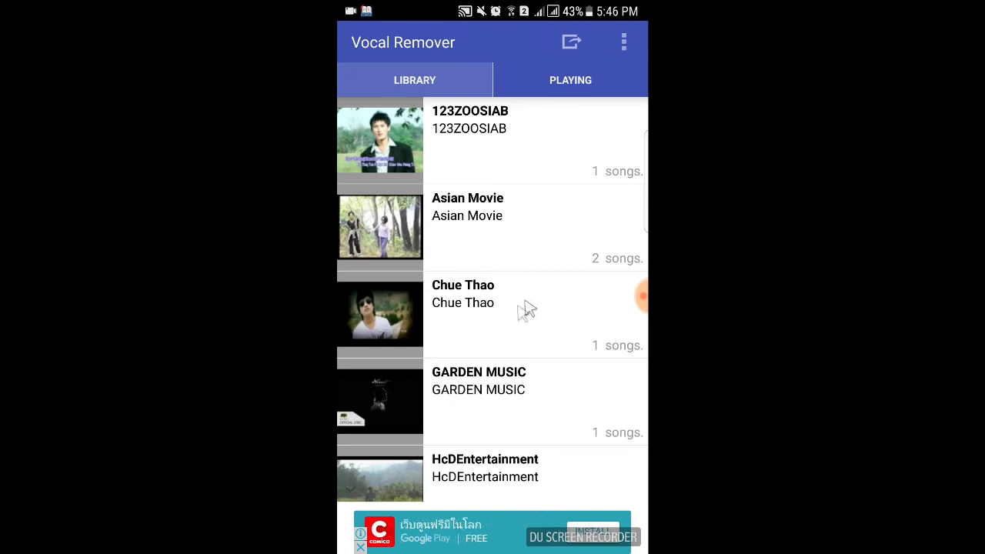
pyautogui.scroll(-3, 502, 414)
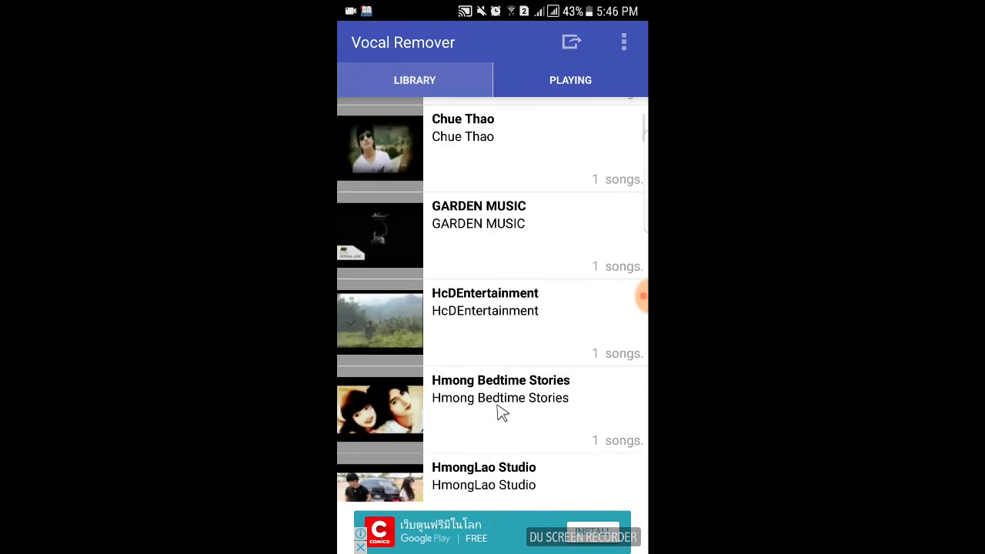
pyautogui.scroll(-2, 477, 356)
pyautogui.scroll(-2, 477, 356)
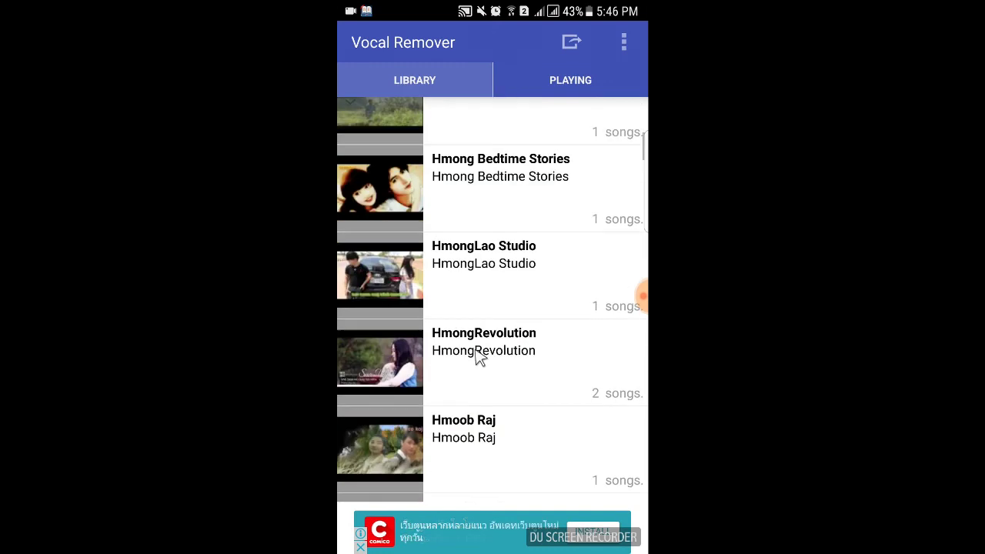
pyautogui.scroll(-3, 478, 356)
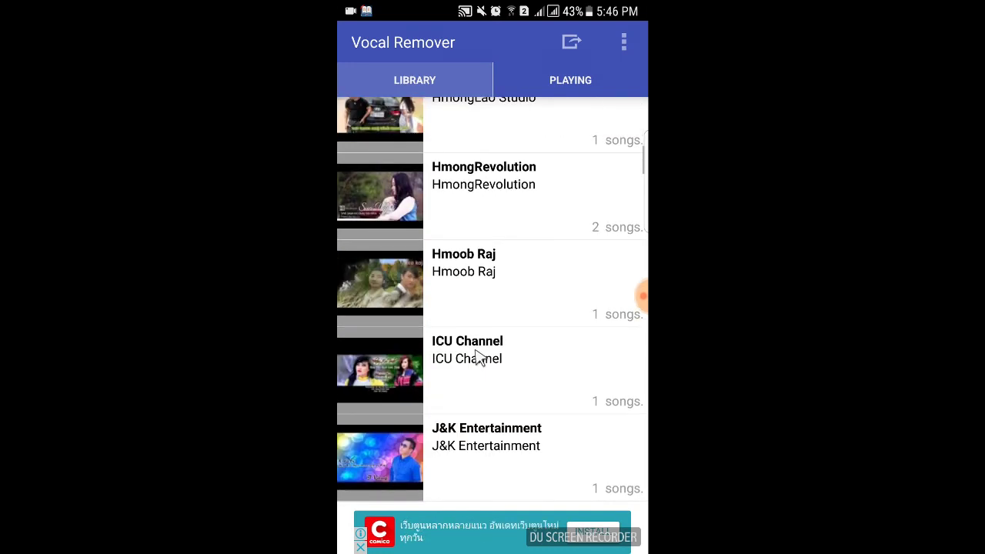
pyautogui.scroll(-3, 477, 357)
pyautogui.scroll(-1, 479, 359)
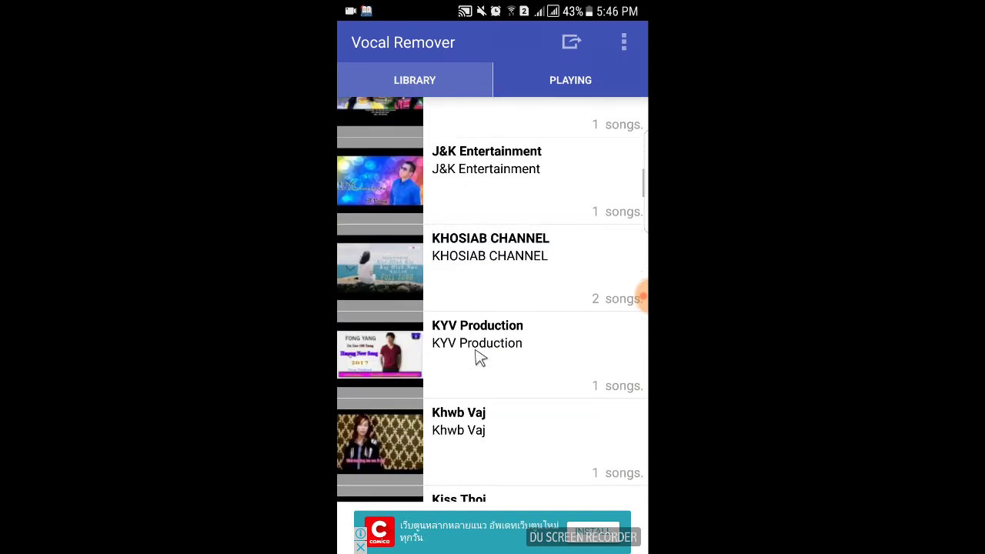
pyautogui.scroll(-2, 479, 359)
pyautogui.scroll(-5, 479, 359)
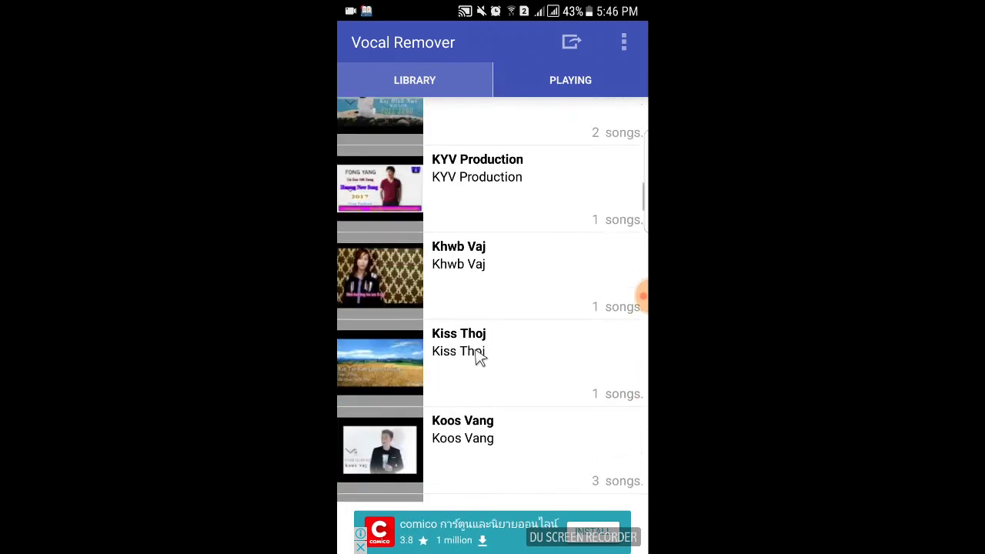
pyautogui.scroll(4, 479, 358)
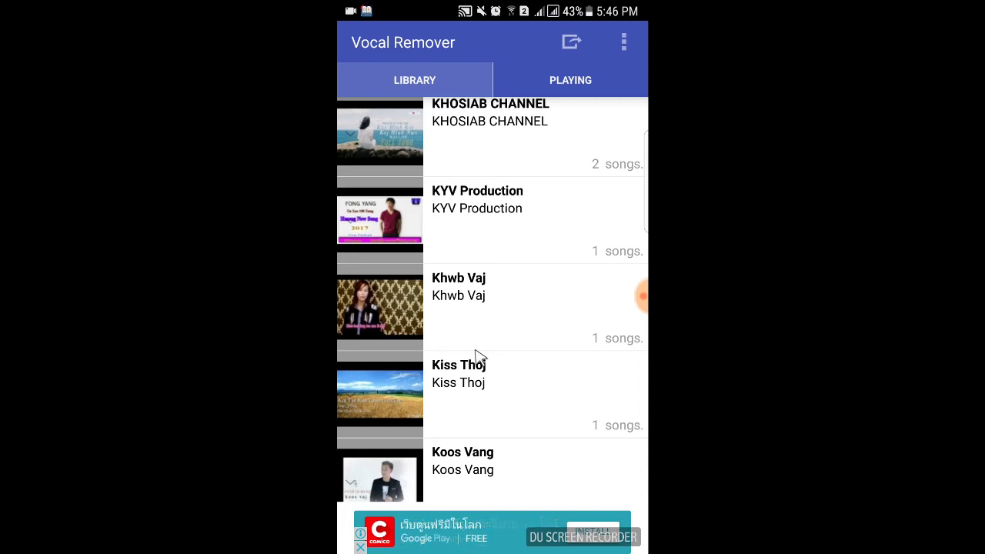
pyautogui.scroll(2, 479, 358)
pyautogui.scroll(2, 478, 356)
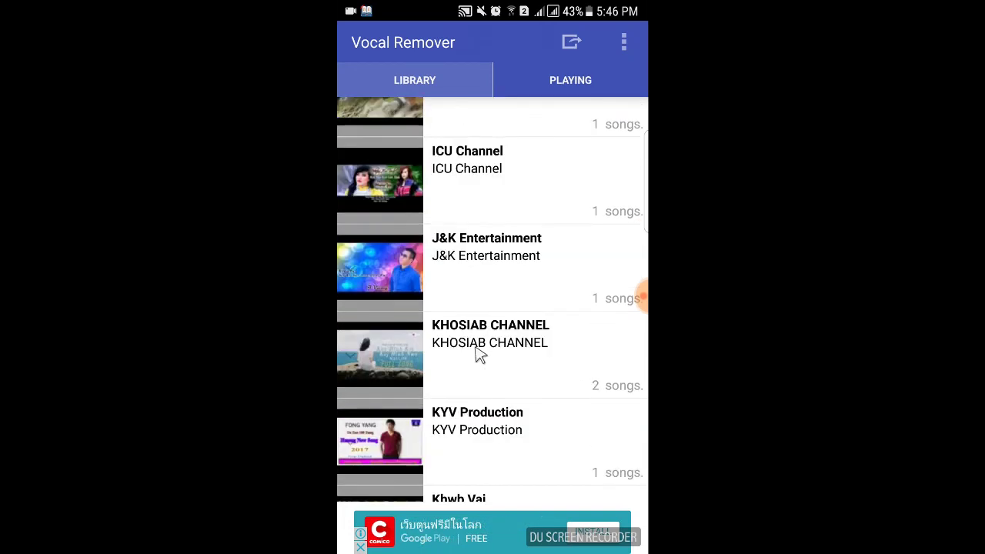
pyautogui.scroll(3, 479, 355)
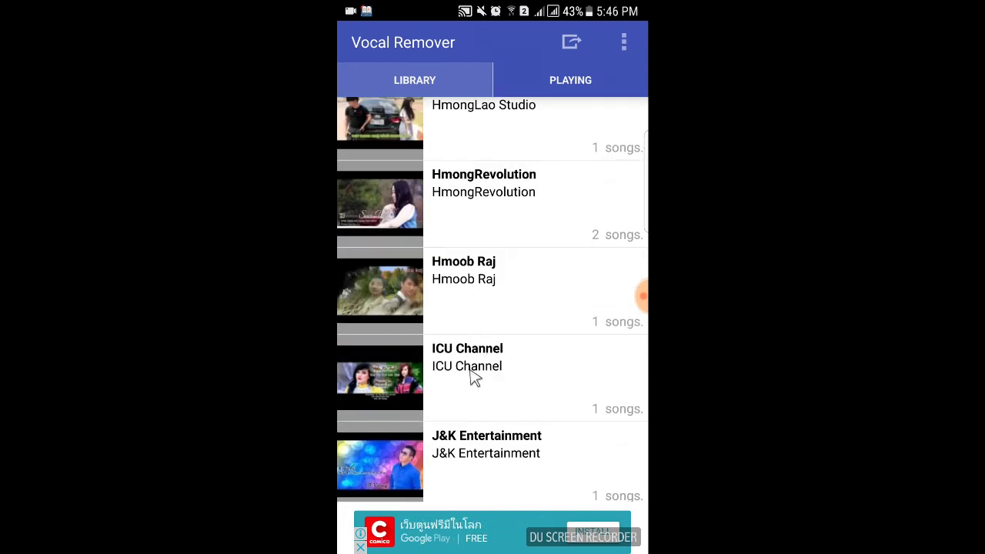
pyautogui.click(475, 377)
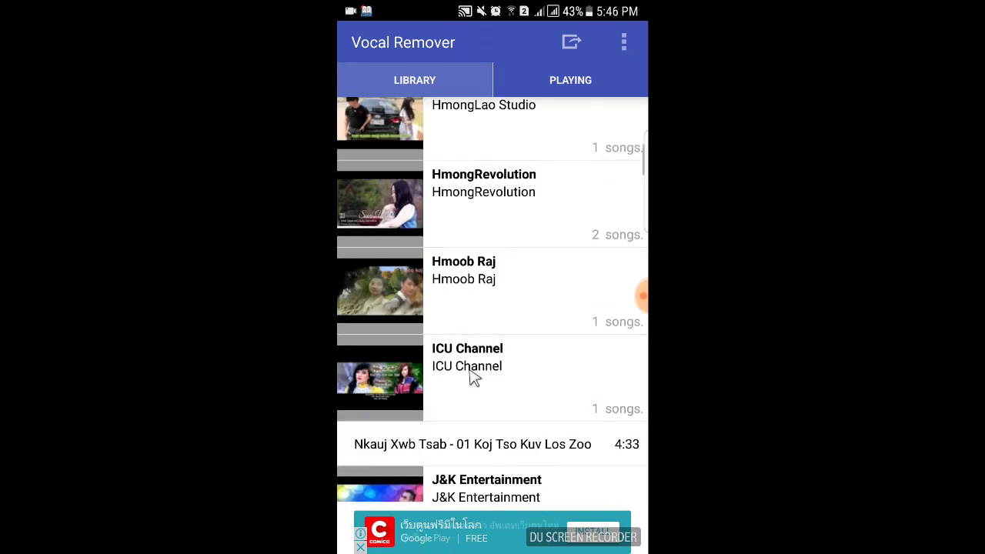
pyautogui.click(492, 449)
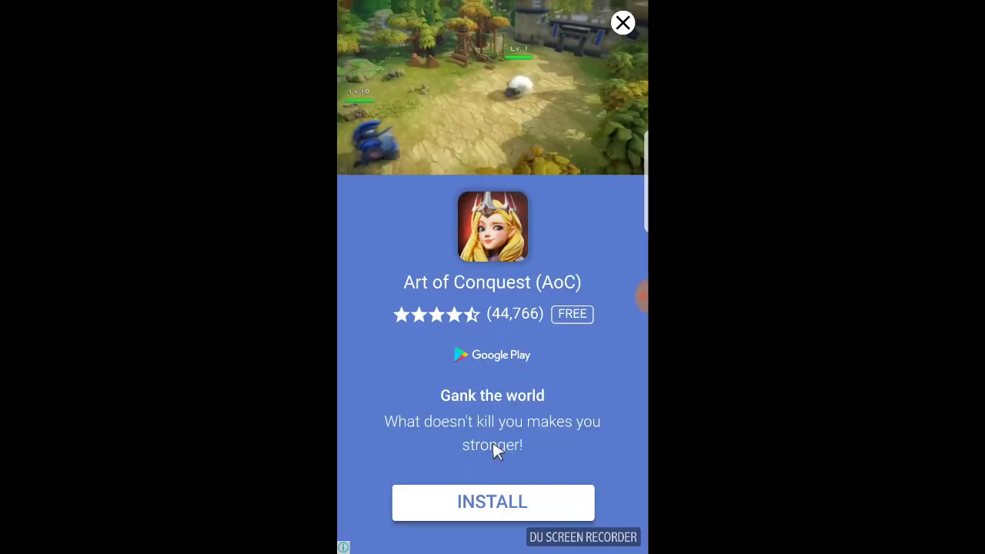
pyautogui.click(617, 28)
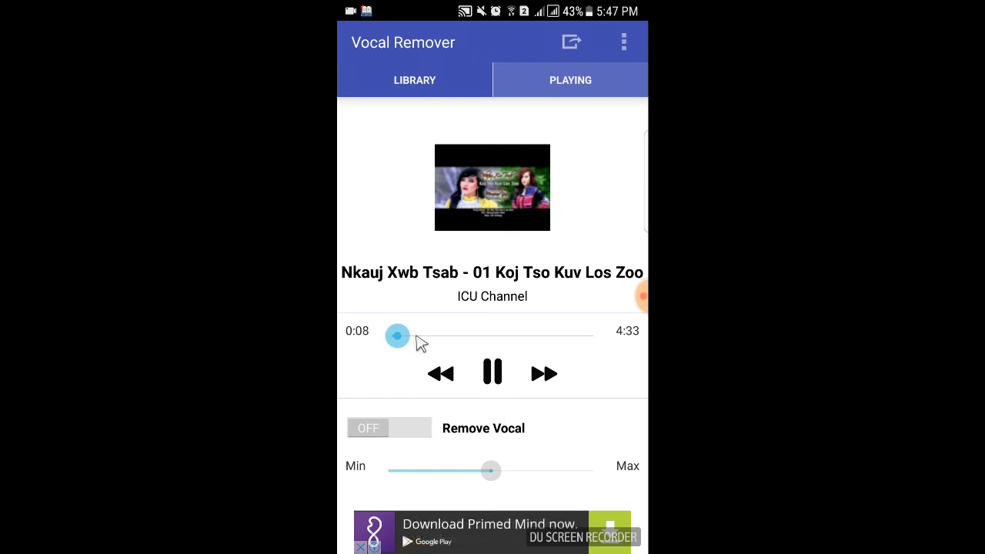
# - Skip ahead slightly in the song, turn on Remove Vocal and raise its strength to near Max
pyautogui.moveTo(414, 339); pyautogui.dragTo(416, 337)
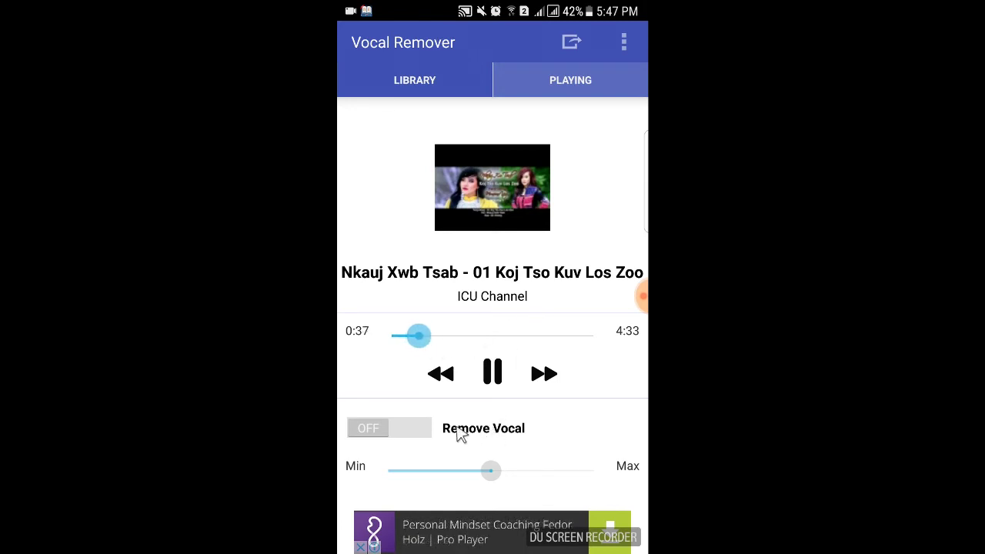
pyautogui.click(377, 436)
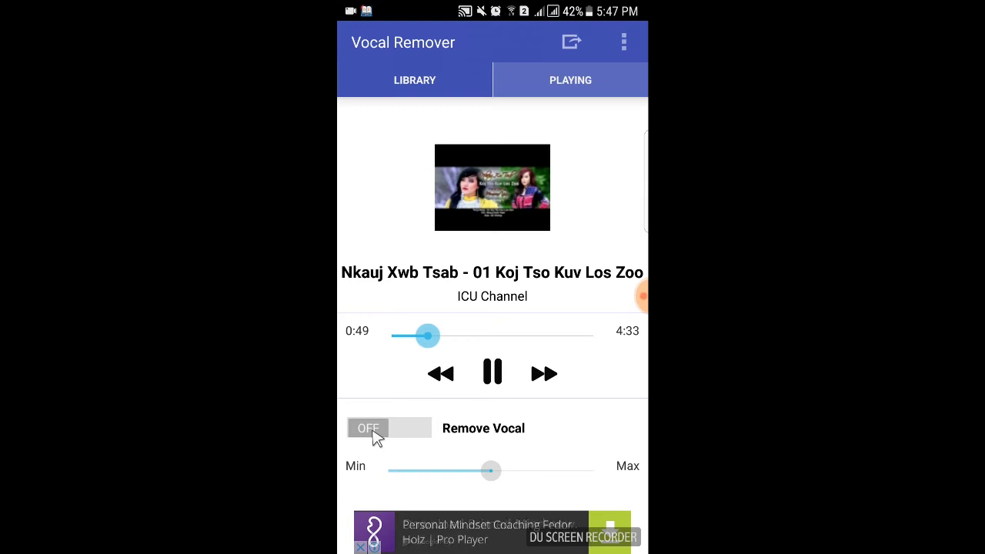
pyautogui.click(377, 436)
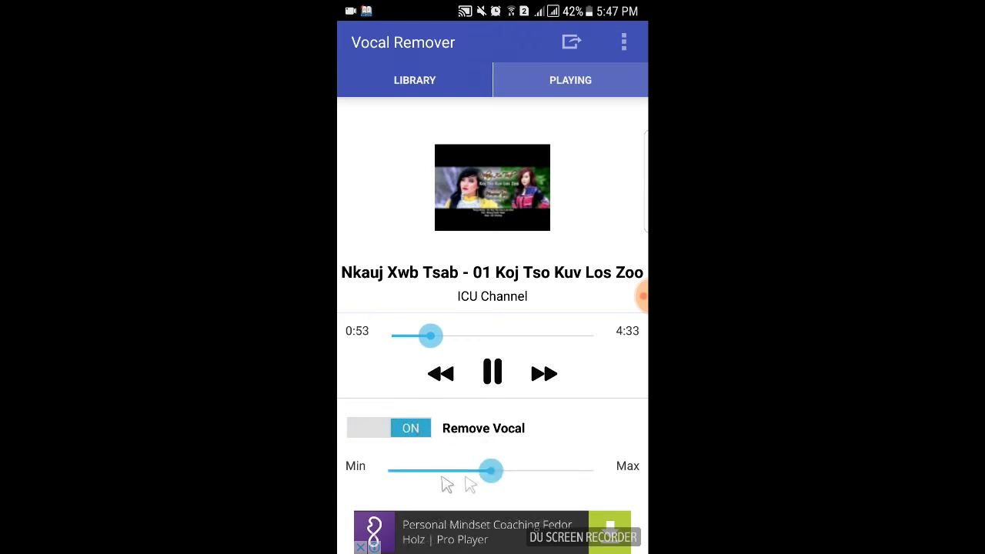
pyautogui.moveTo(497, 478); pyautogui.dragTo(579, 490)
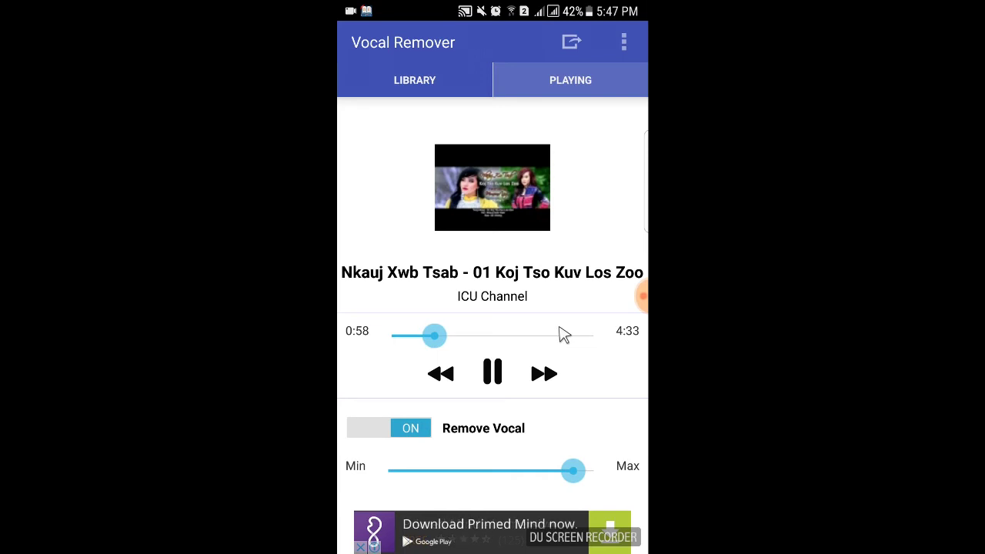
# - Start saving the processed song and delete the prefix "Nkauj Xwb Tsab - 01" from its file name
pyautogui.click(573, 46)
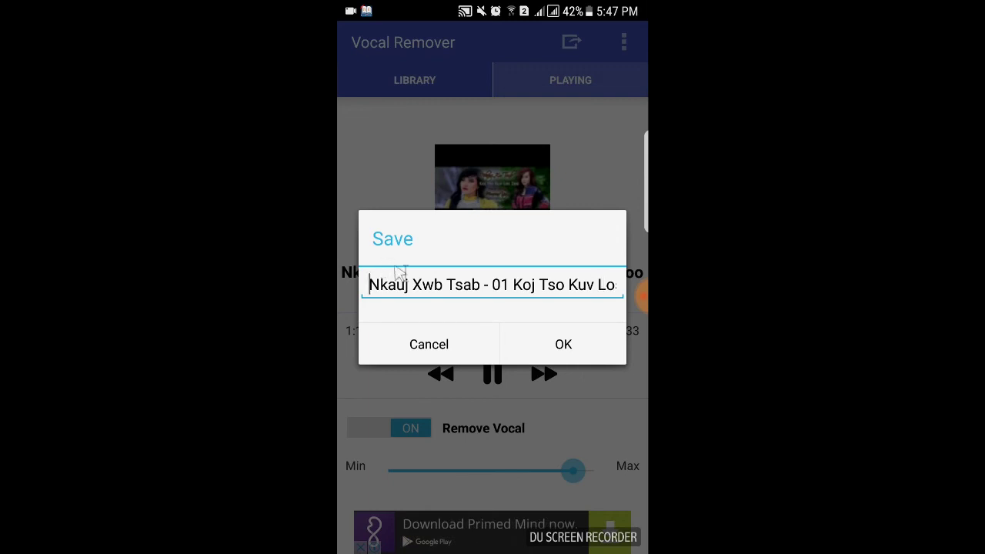
pyautogui.doubleClick(513, 286)
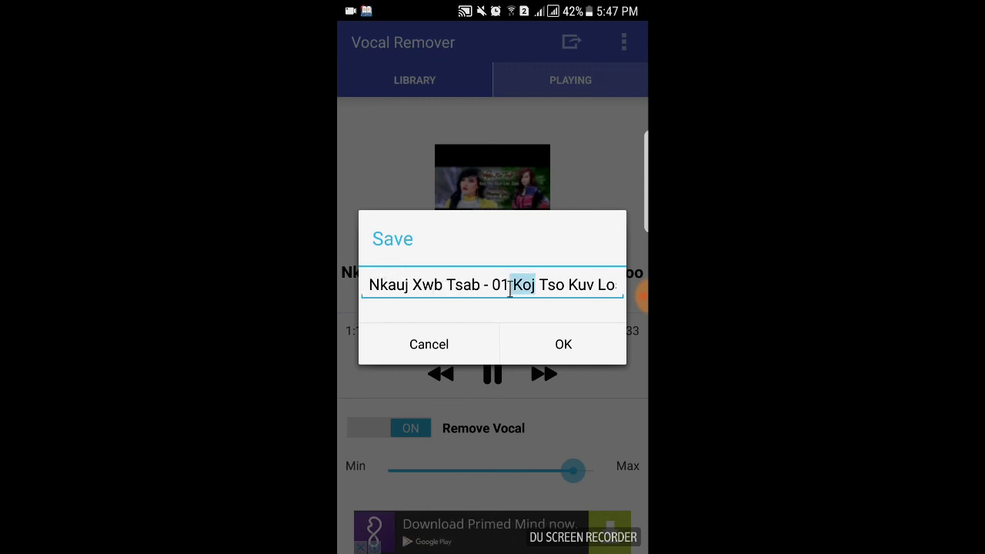
pyautogui.click(512, 286)
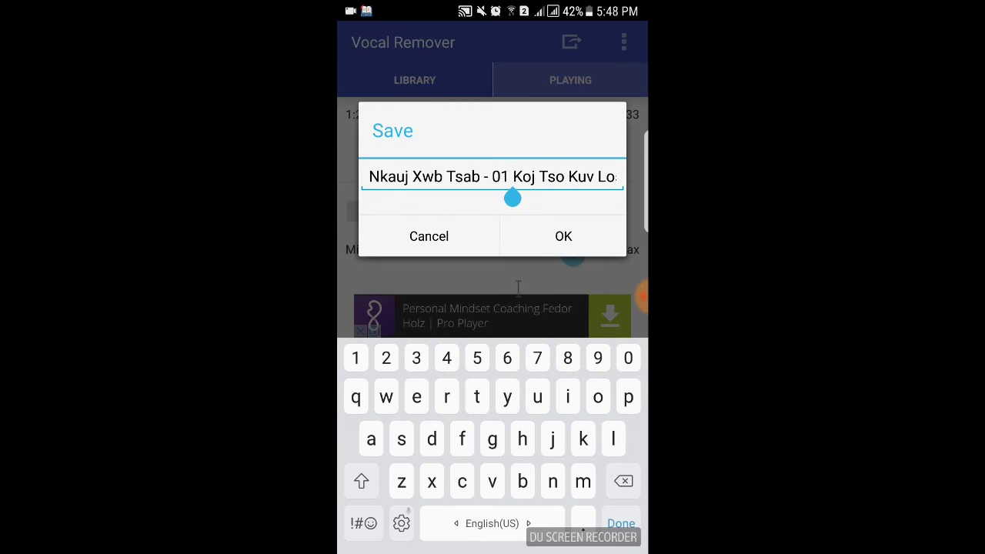
pyautogui.press('BackSpace')
pyautogui.press('BackSpace')
pyautogui.press('BackSpace')
pyautogui.press('BackSpace')
pyautogui.press('BackSpace')
pyautogui.press('BackSpace')
pyautogui.press('BackSpace')
pyautogui.press('BackSpace')
pyautogui.press('BackSpace')
pyautogui.press('BackSpace')
pyautogui.press('BackSpace')
pyautogui.press('BackSpace')
pyautogui.press('BackSpace')
pyautogui.press('BackSpace')
pyautogui.press('BackSpace')
pyautogui.press('BackSpace')
pyautogui.press('BackSpace')
pyautogui.press('BackSpace')
pyautogui.press('BackSpace')
pyautogui.press('BackSpace')
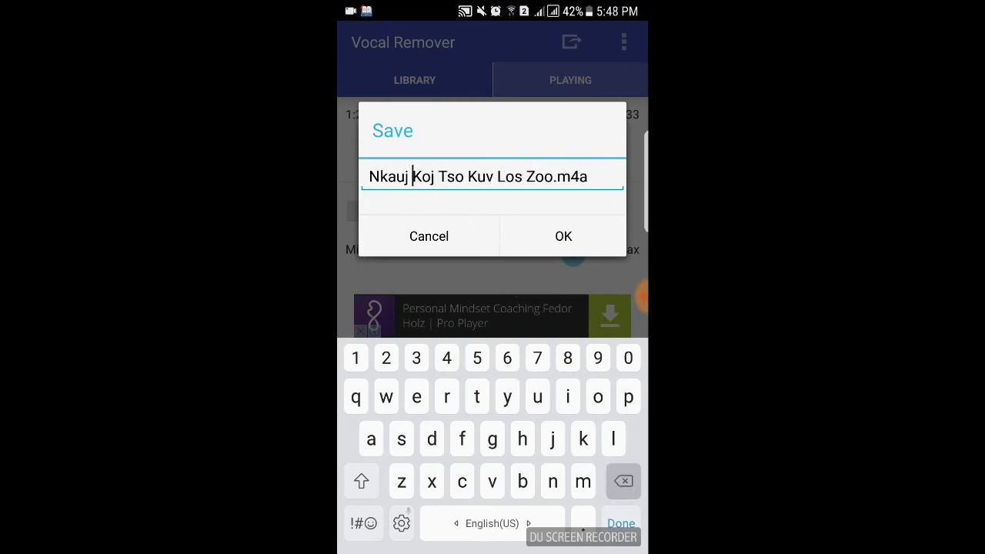
# - Replace the file name's ".m4a" ending with " karaoke12" and save the song as "Koj Tso Kuv Los Zoo karaoke12"
pyautogui.click(545, 177)
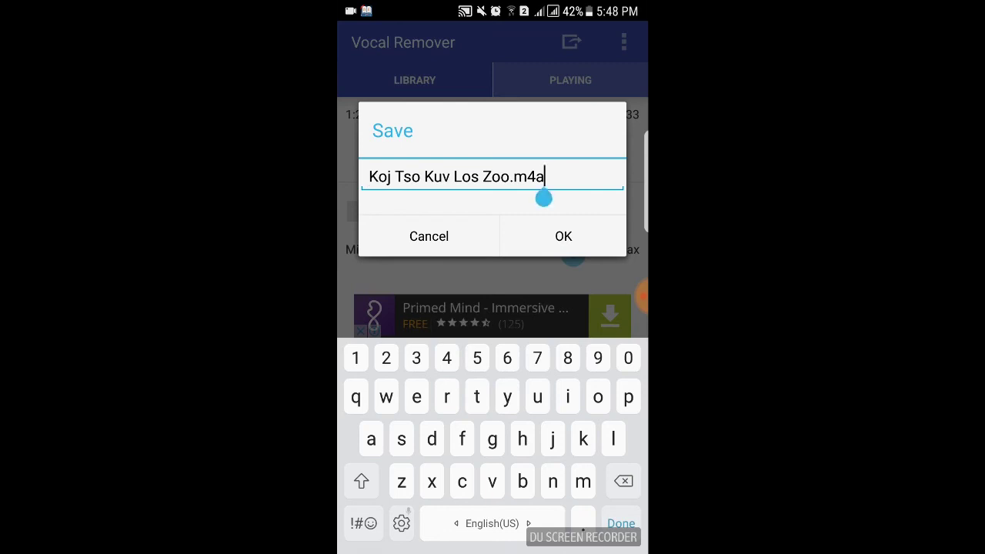
pyautogui.write('k')
pyautogui.press('BackSpace')
pyautogui.press('BackSpace')
pyautogui.press('BackSpace')
pyautogui.press('BackSpace')
pyautogui.press('BackSpace')
pyautogui.press('BackSpace')
pyautogui.press('BackSpace')
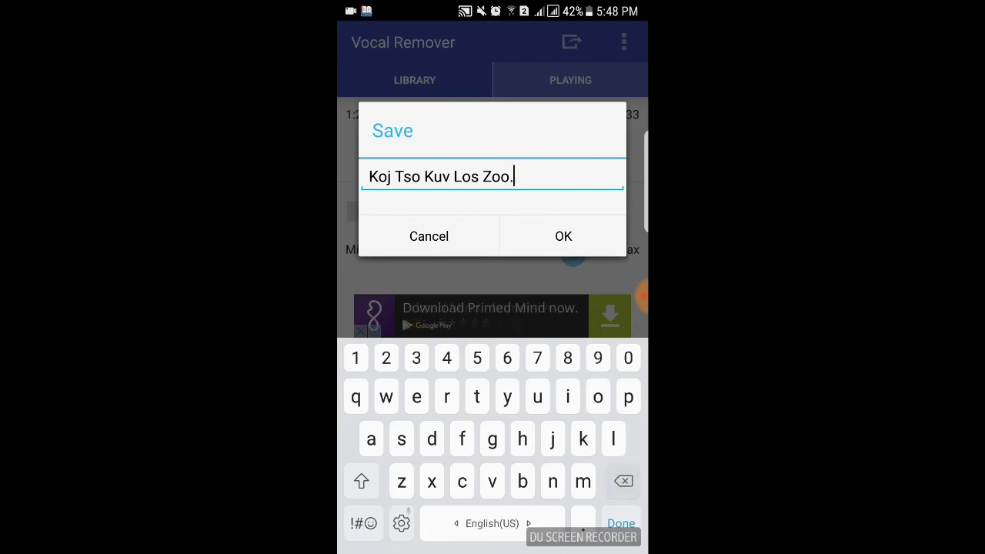
pyautogui.write('o ka')
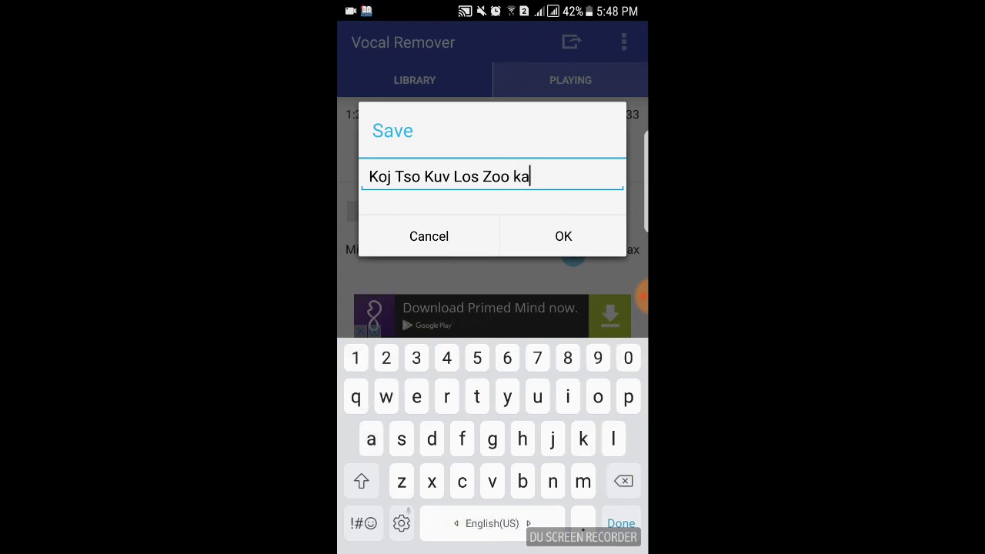
pyautogui.write('ra')
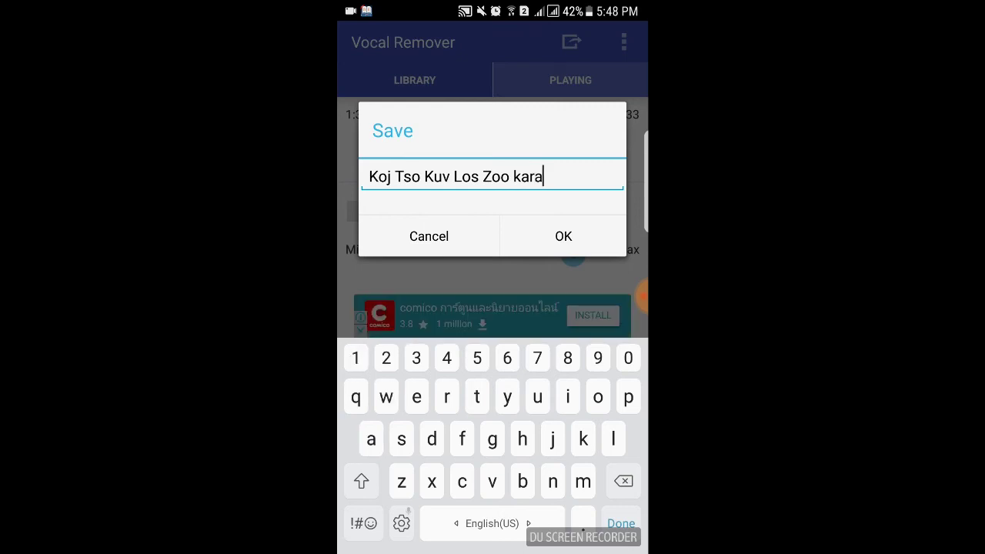
pyautogui.write('oke12')
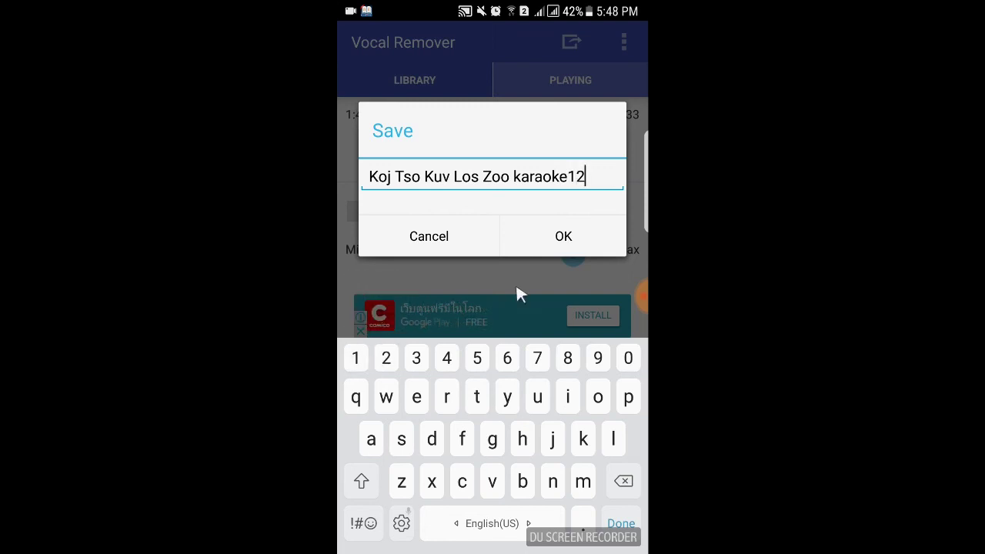
pyautogui.click(585, 240)
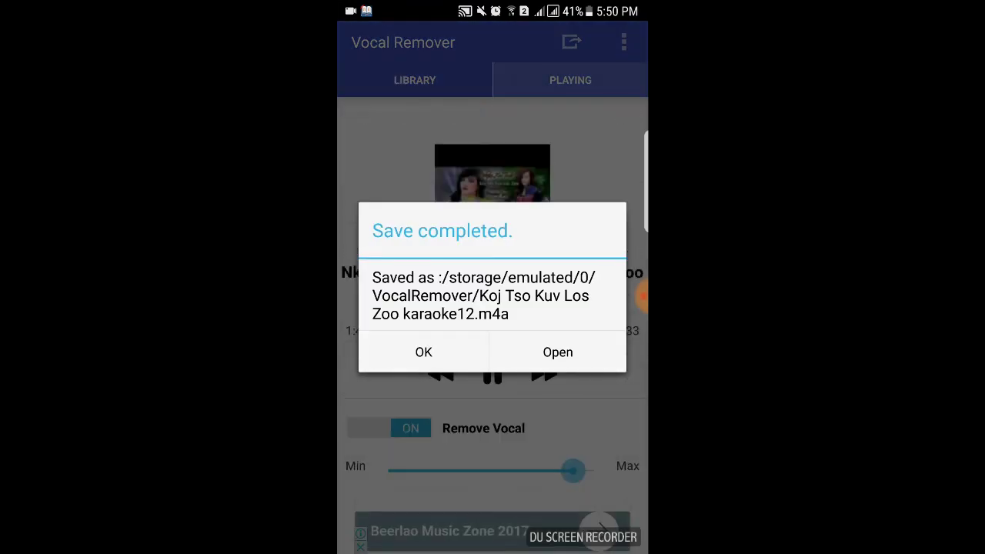
# - Open the saved karaoke file in Google Play Music and listen to several positions up to just past the middle
pyautogui.click(558, 352)
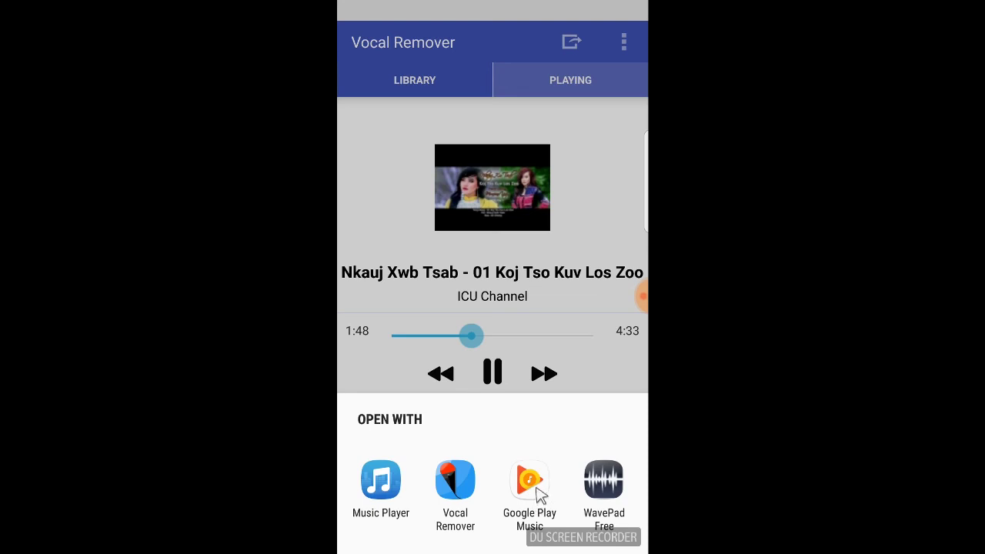
pyautogui.click(535, 491)
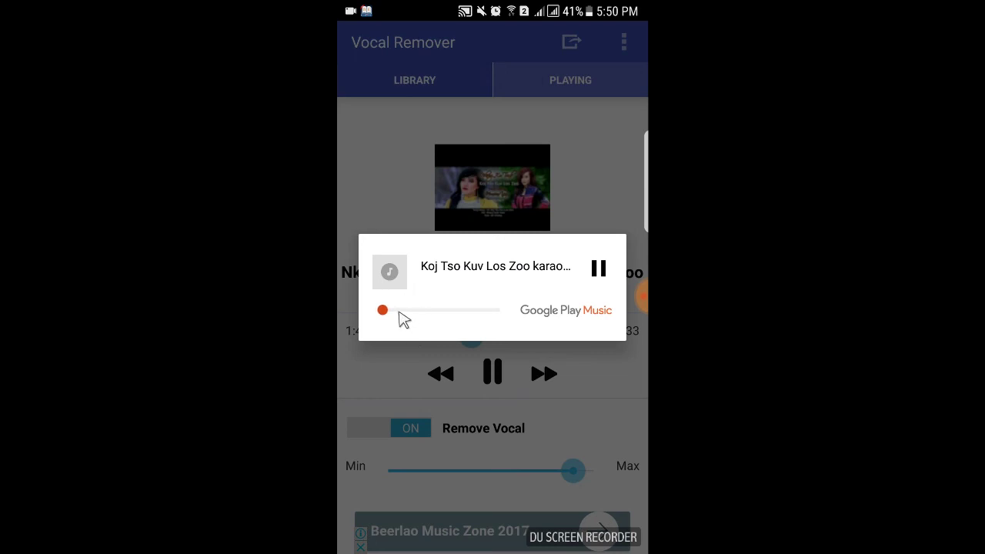
pyautogui.click(399, 311)
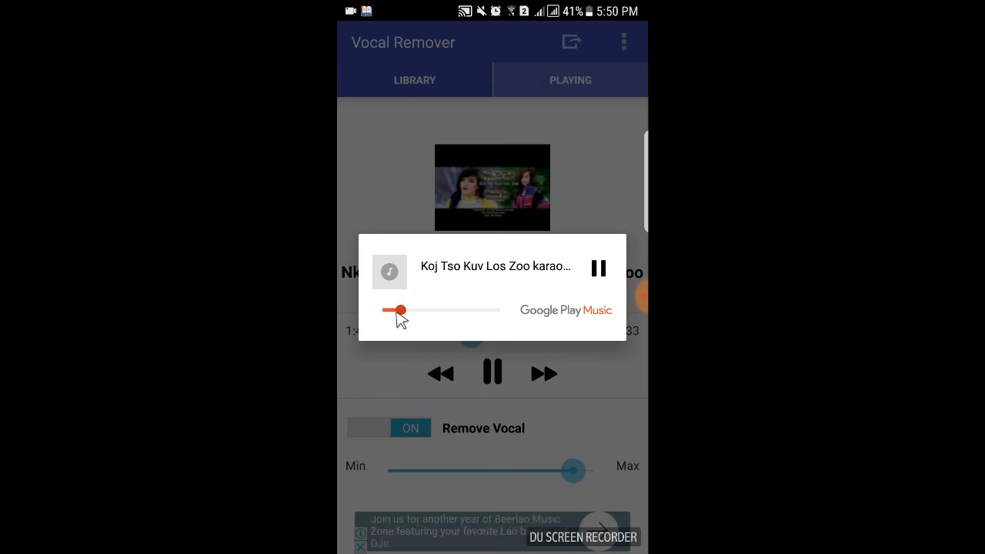
pyautogui.click(390, 310)
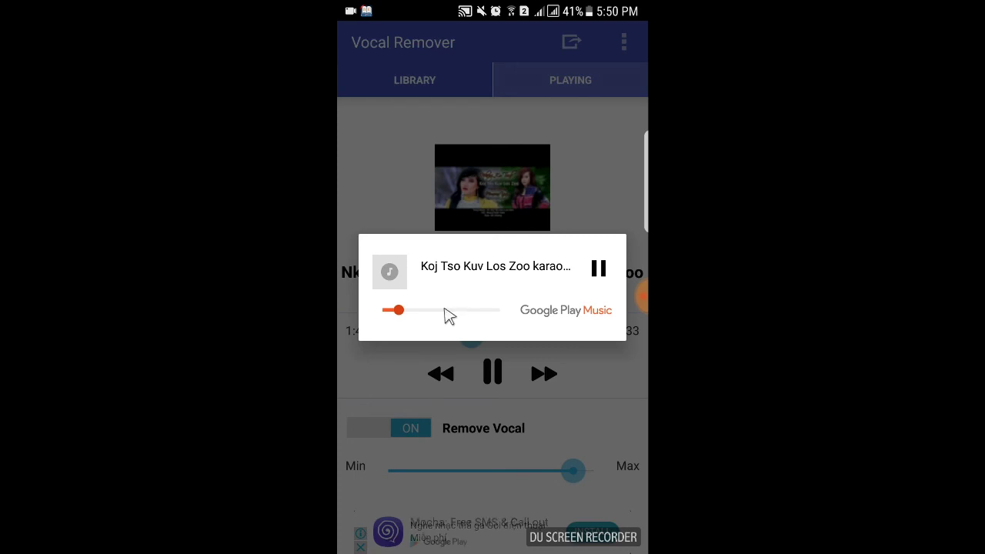
pyautogui.click(427, 311)
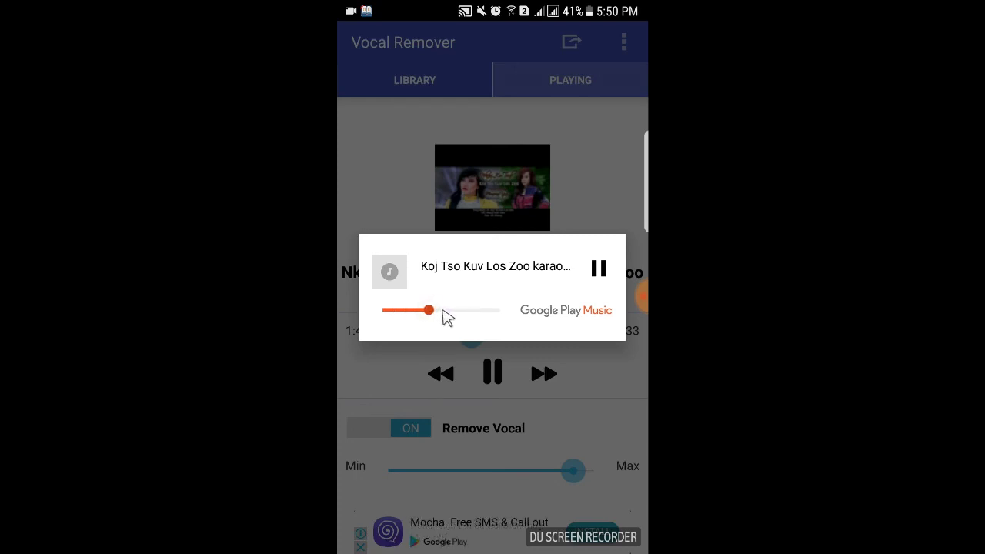
pyautogui.click(446, 310)
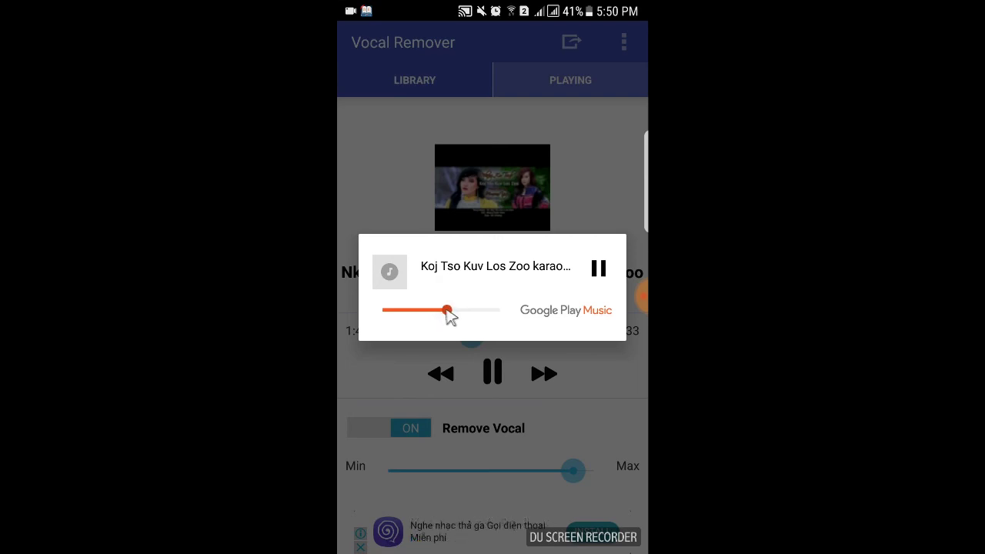